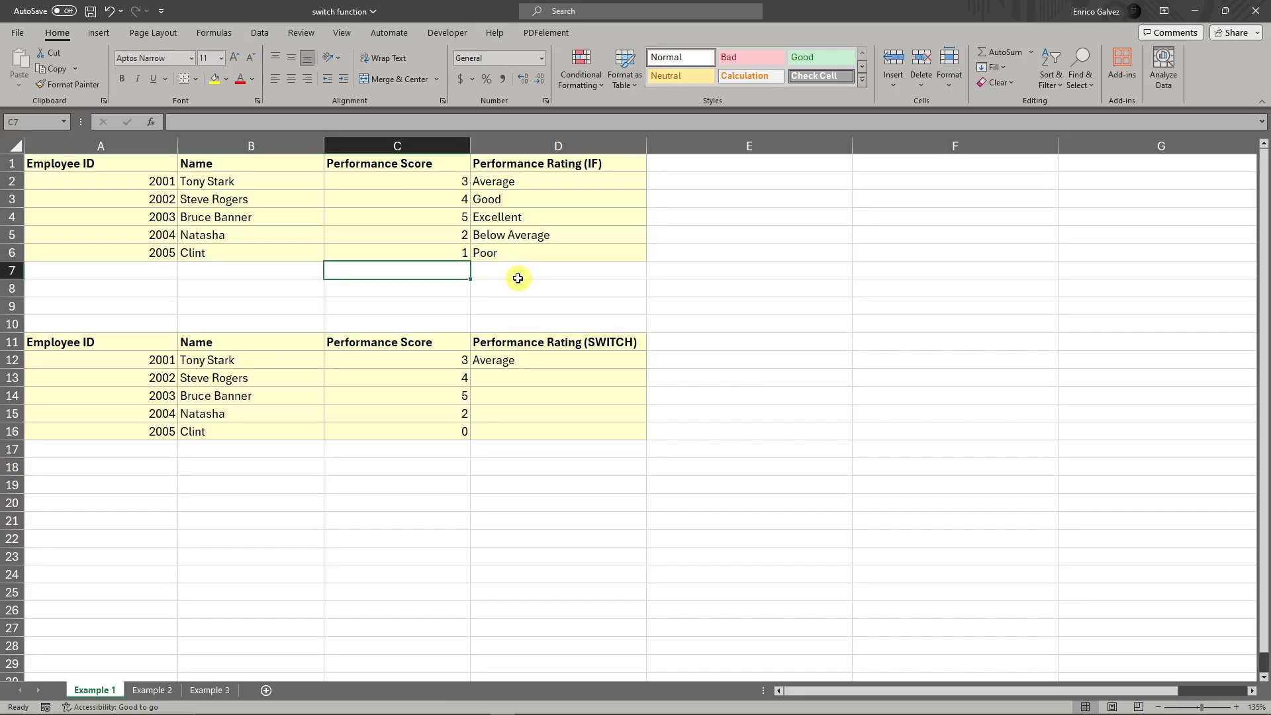
left_click(516, 183)
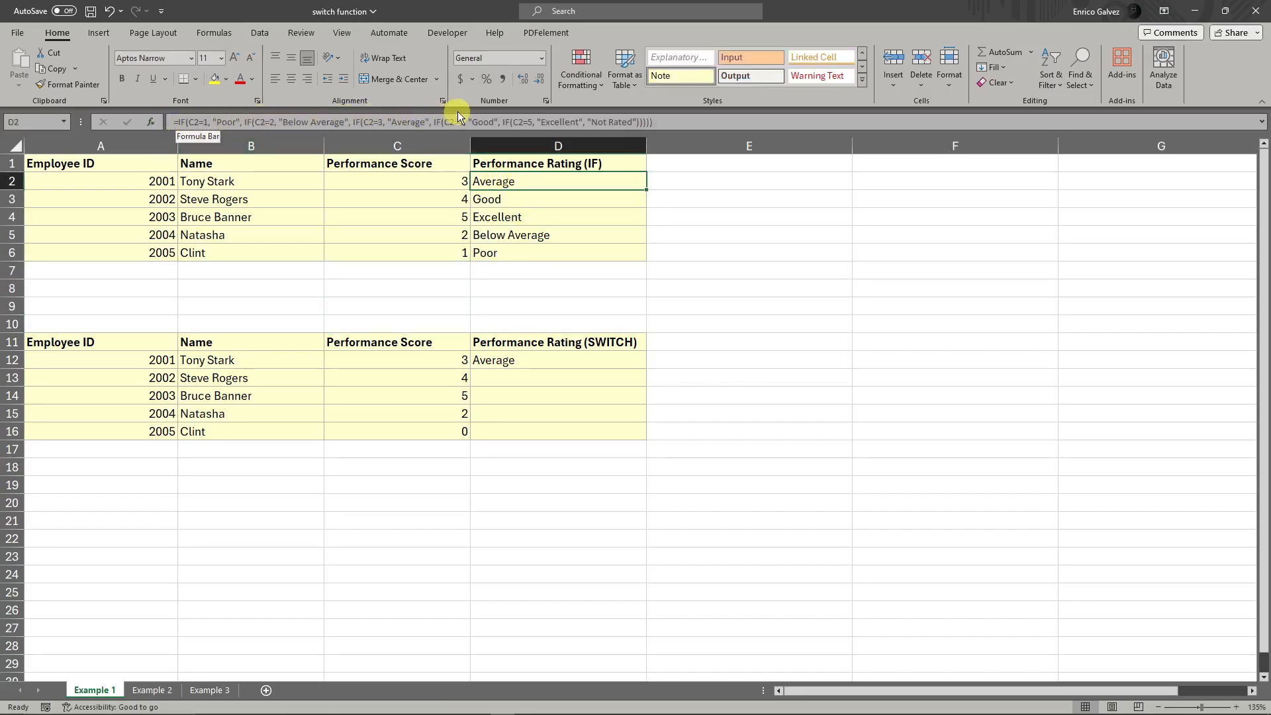
left_click(710, 190)
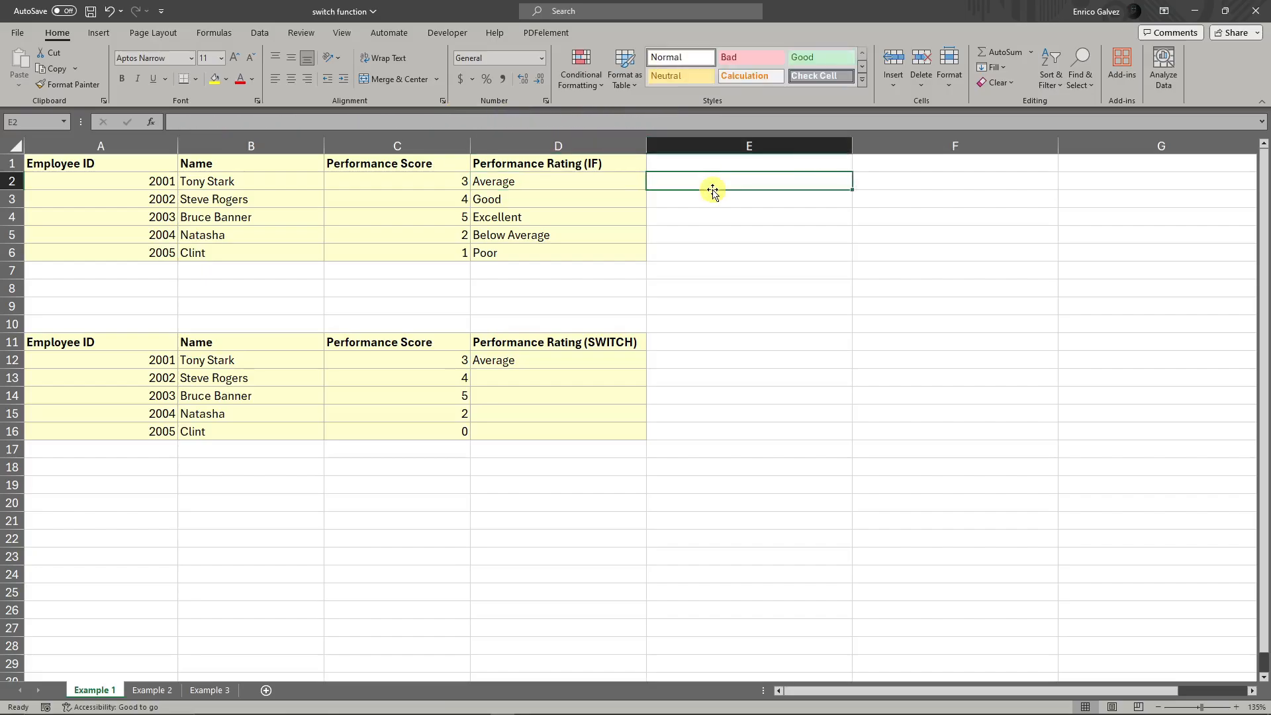
left_click(718, 308)
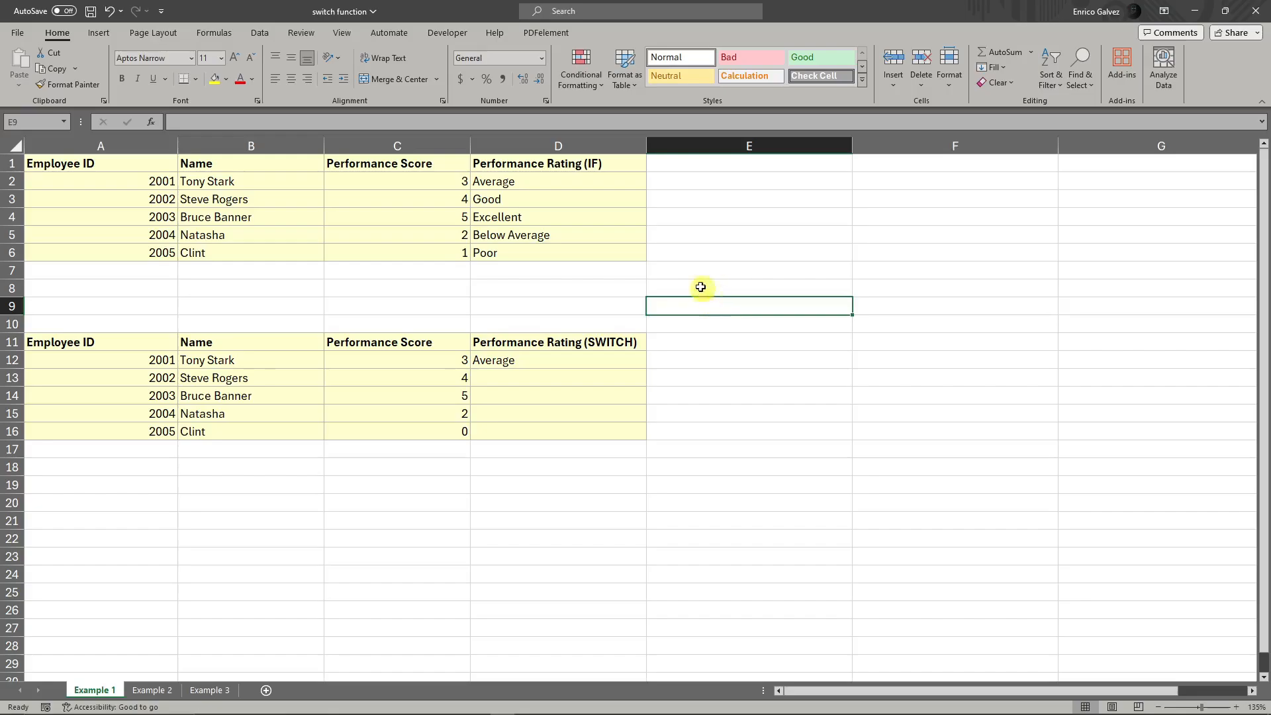
left_click(770, 217)
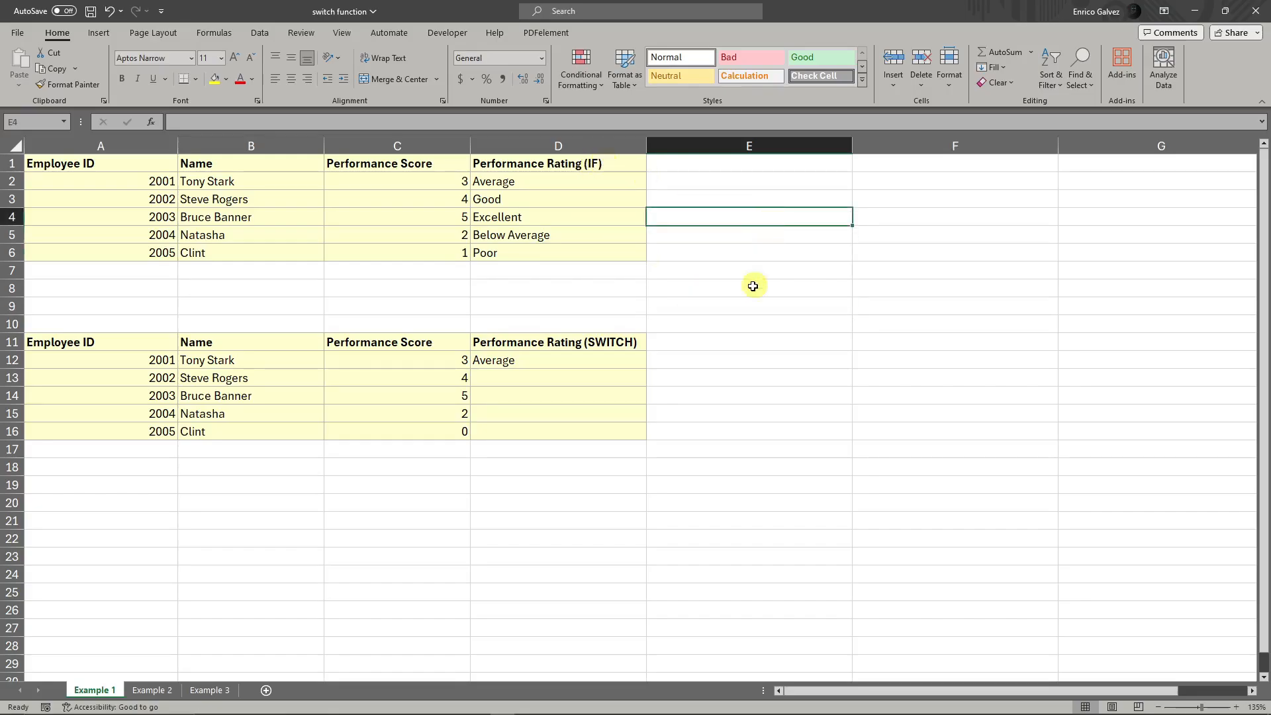
left_click(610, 340)
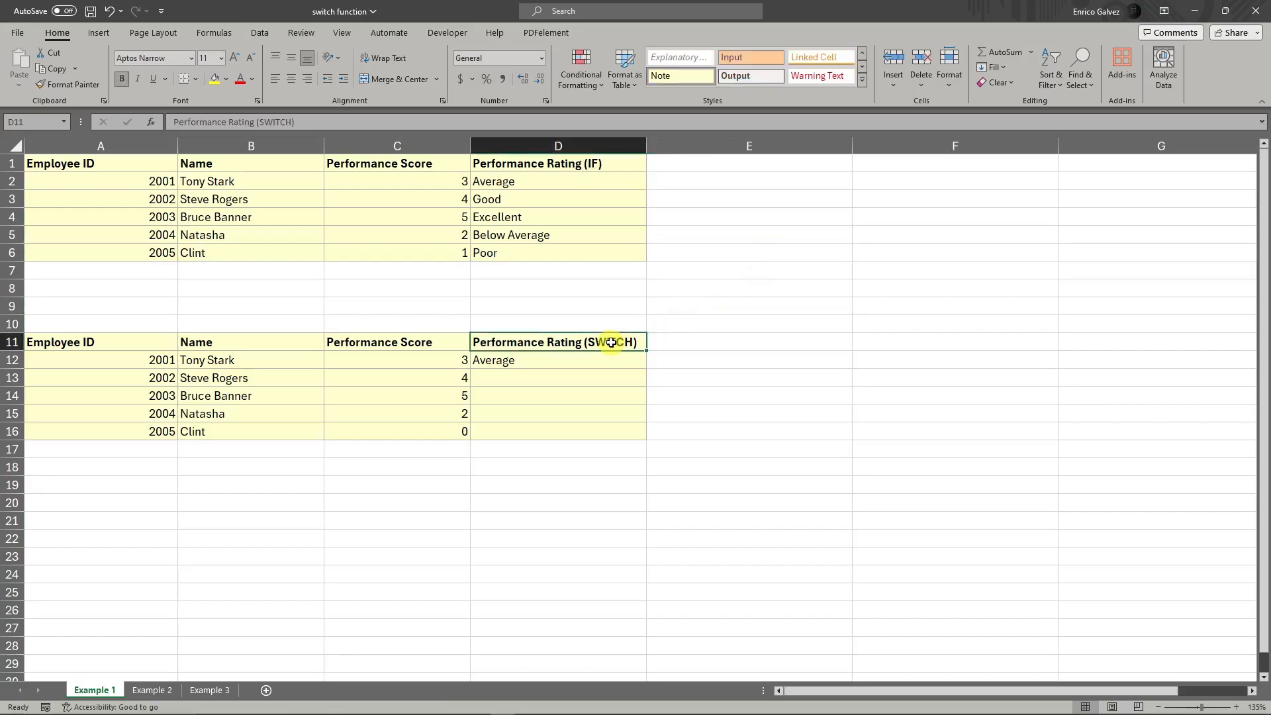
left_click(680, 286)
left_click(673, 304)
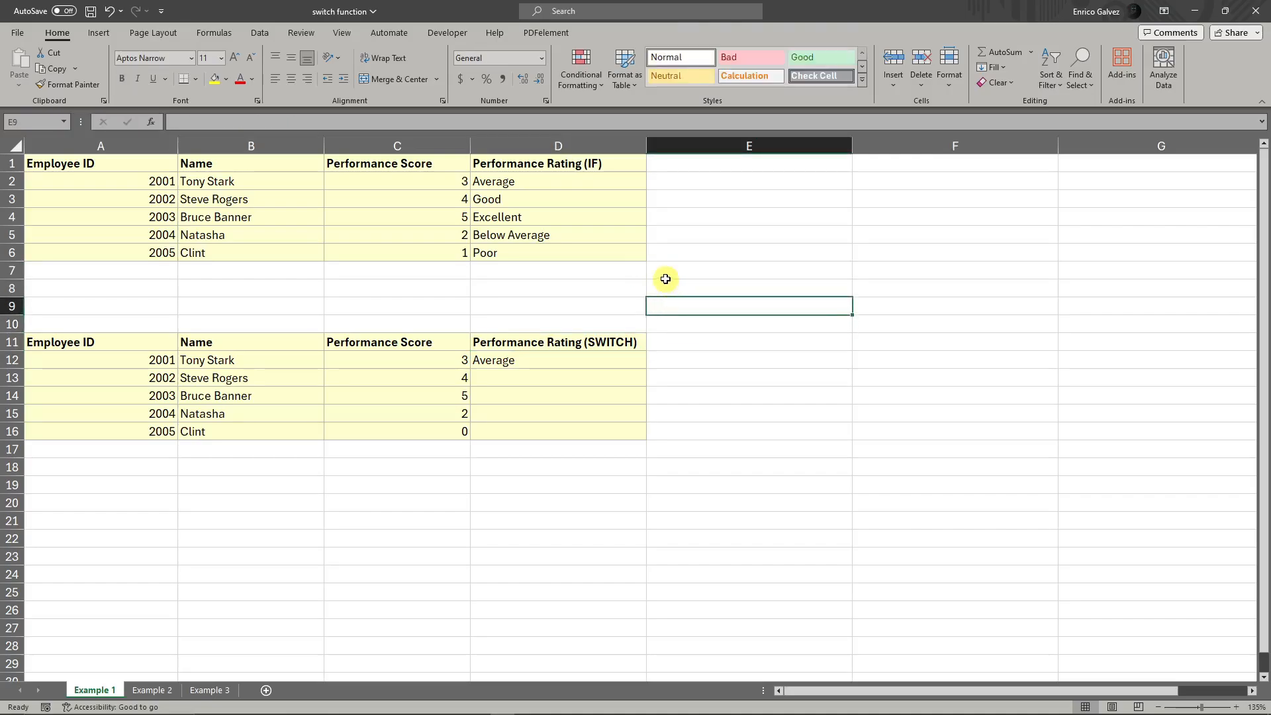
left_click(670, 286)
left_click(672, 265)
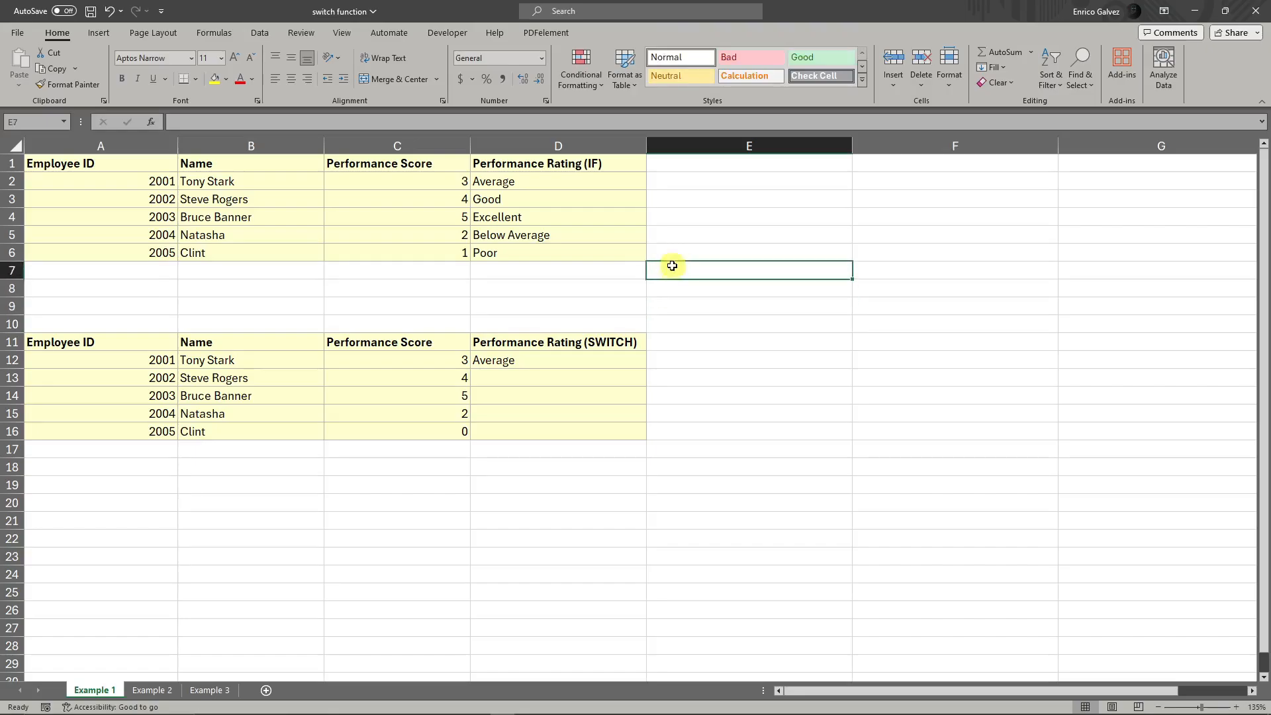
left_click(594, 270)
left_click(596, 288)
left_click(596, 305)
left_click(595, 324)
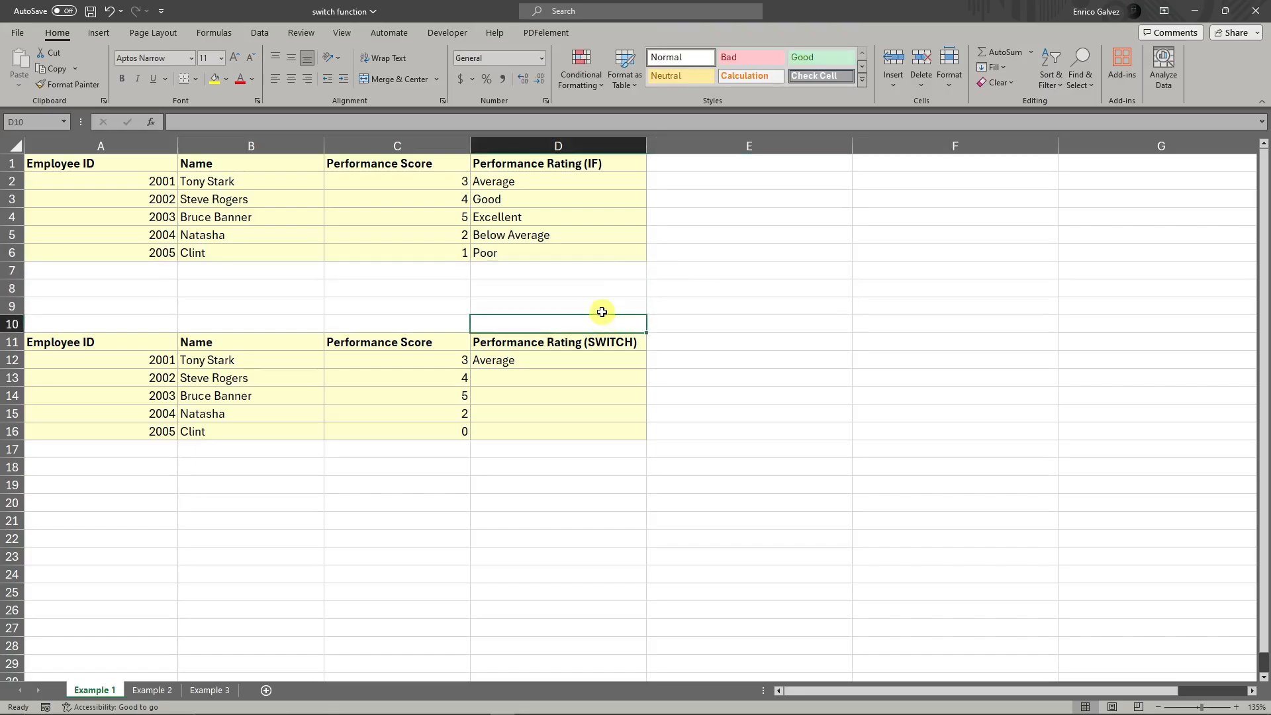
left_click(602, 306)
left_click(606, 288)
left_click(615, 270)
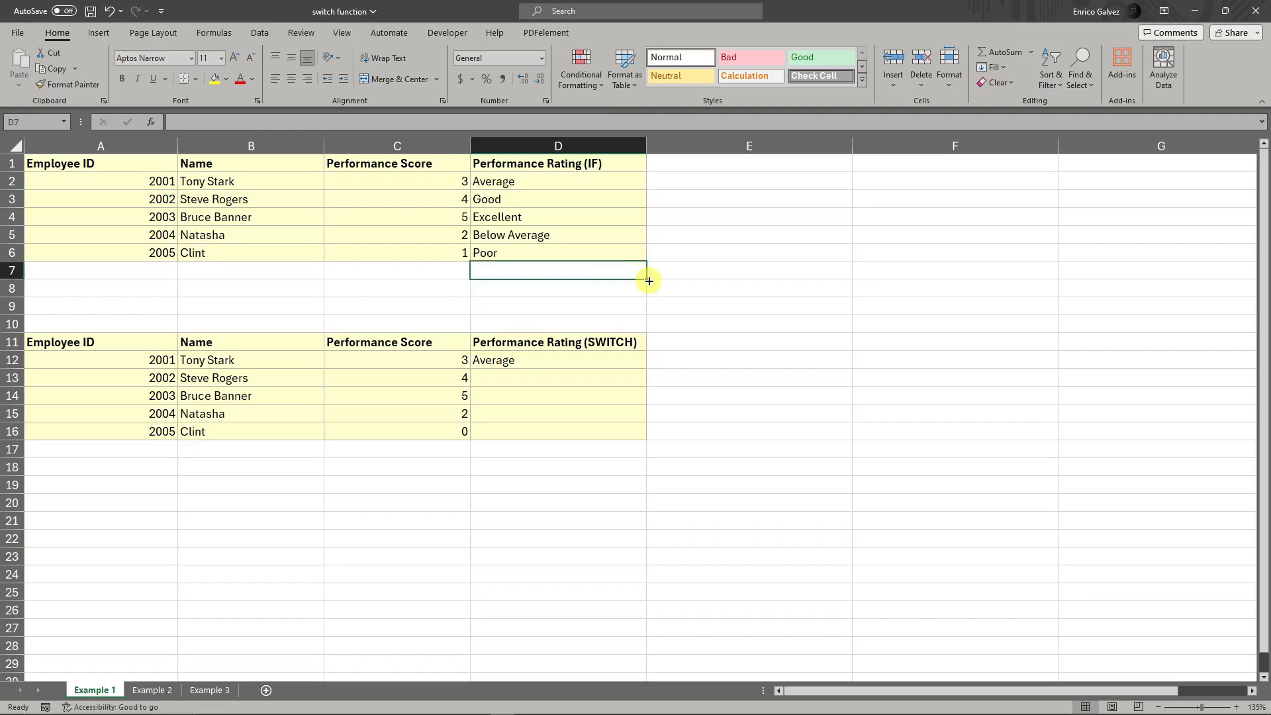
left_click(639, 303)
left_click(636, 288)
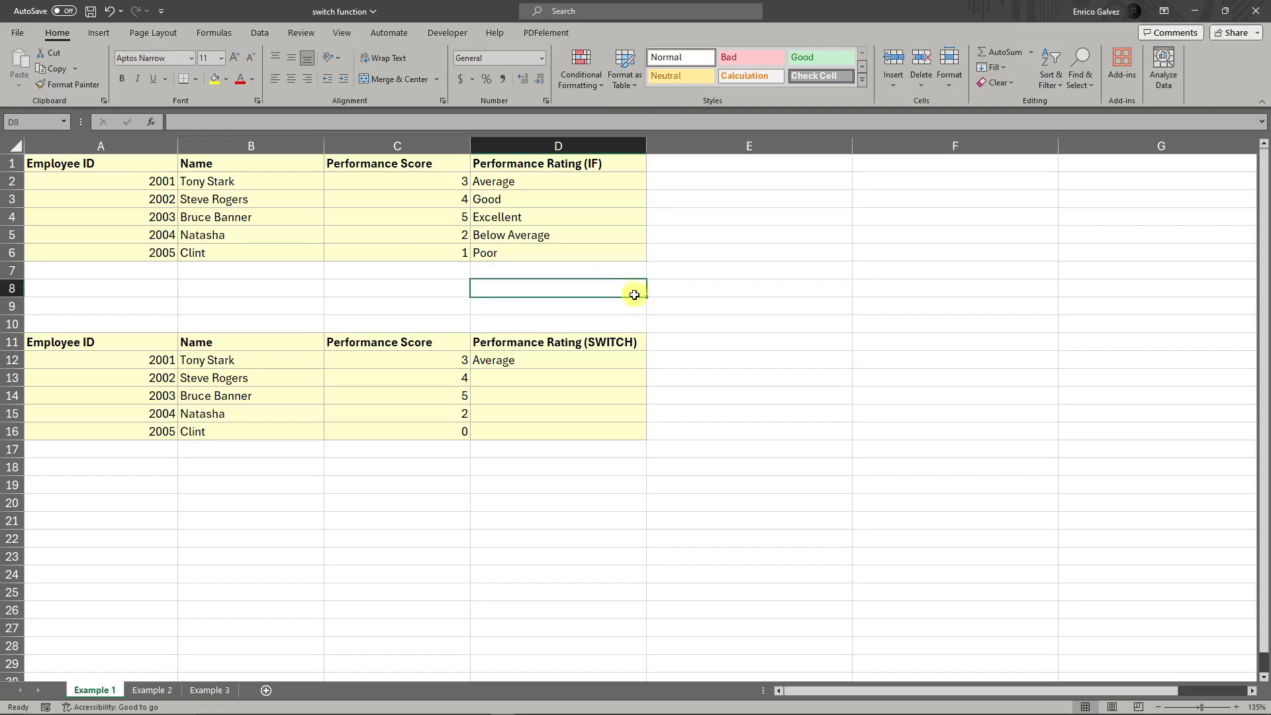
left_click(634, 320)
left_click(631, 306)
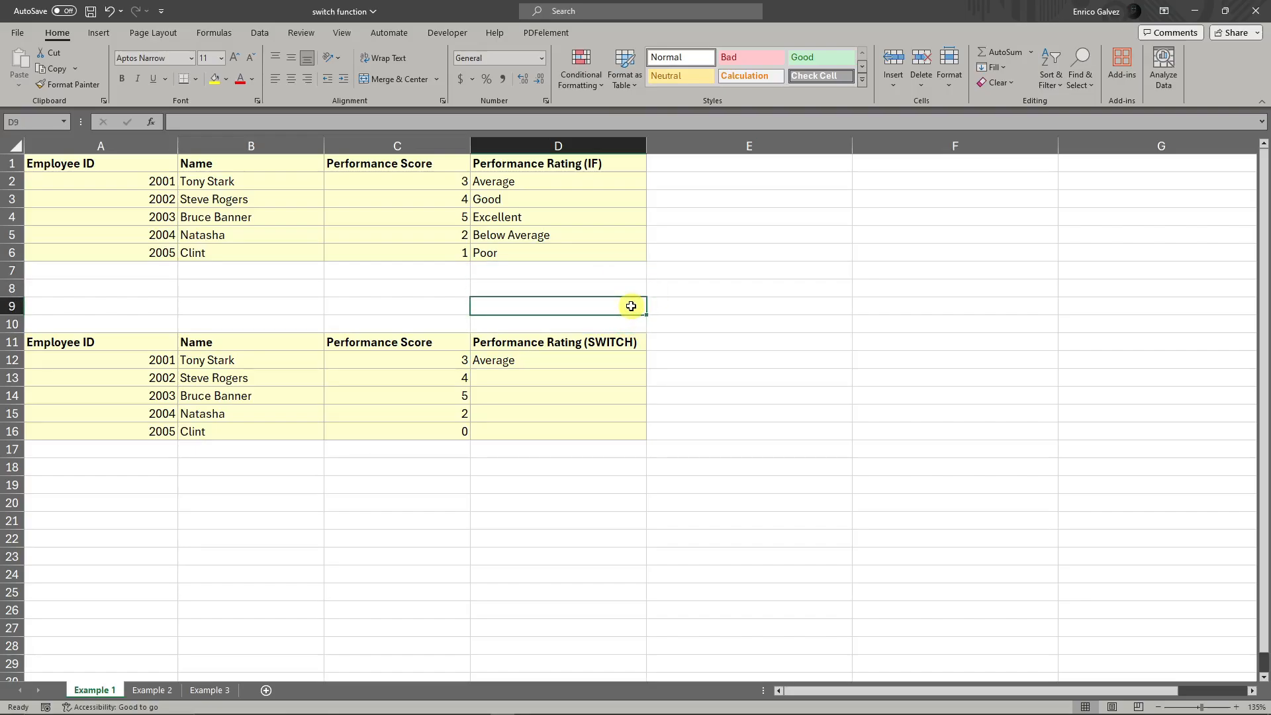
left_click(635, 288)
left_click(633, 270)
left_click(633, 290)
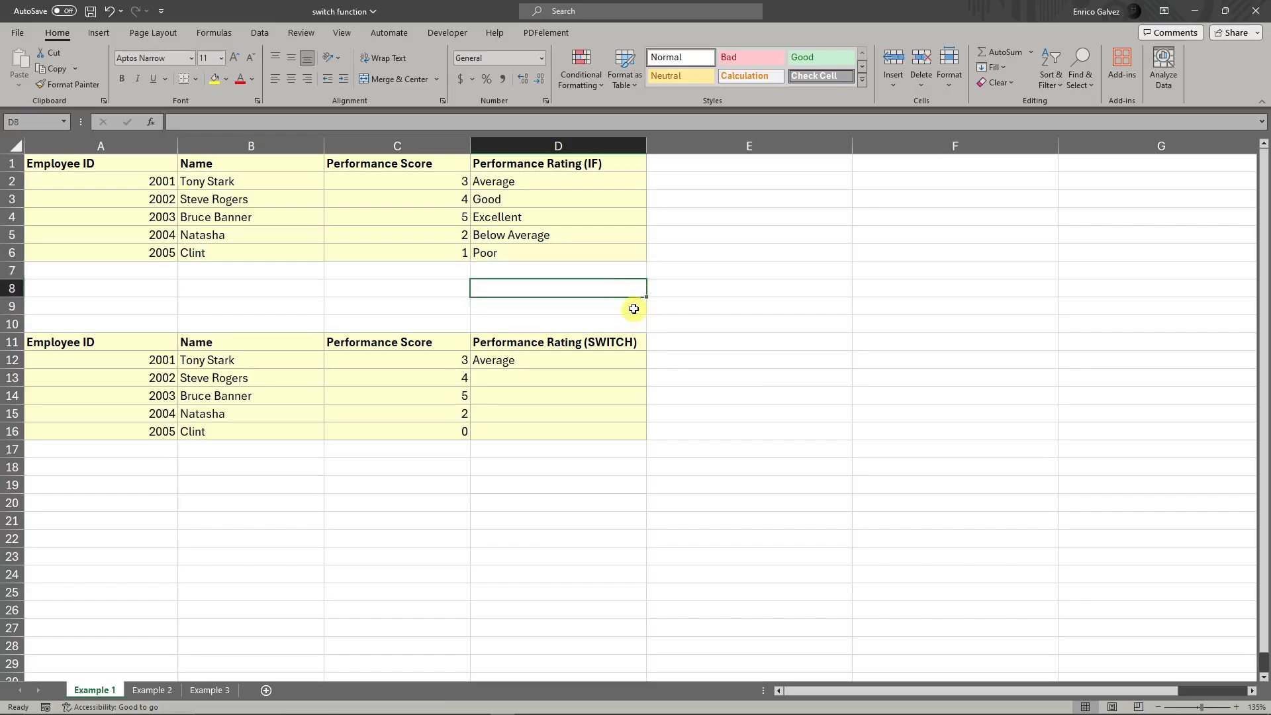
left_click(633, 309)
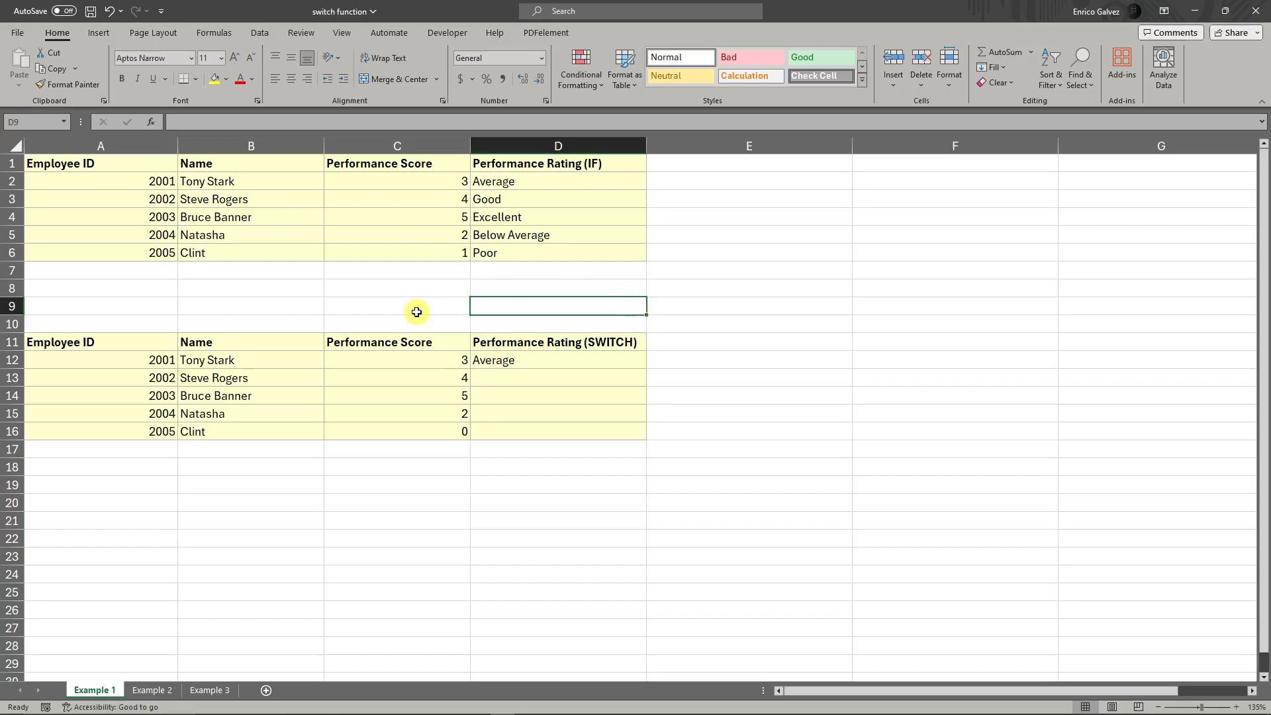
Step: Examine the nested IF formulas in D2:D6 and the performance scores in C2:C6 that they evaluate
left_click(504, 253)
left_click(540, 181)
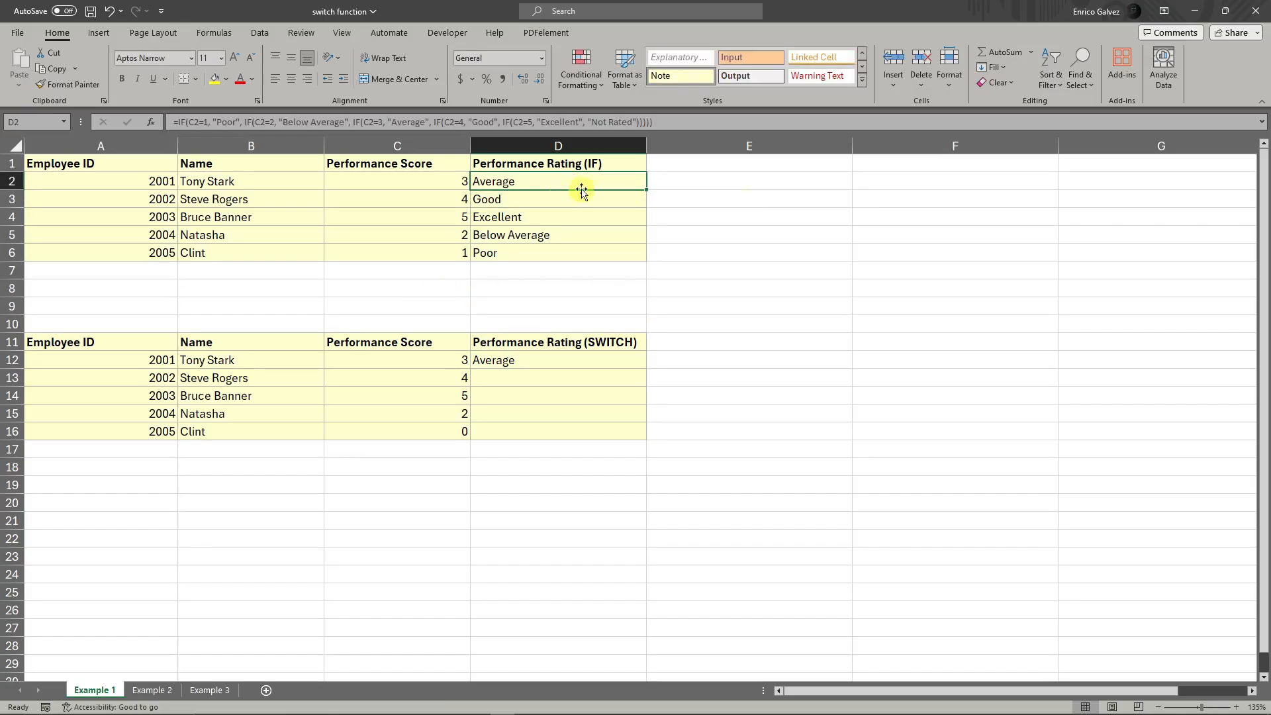
left_click(535, 199)
left_click(538, 217)
left_click(541, 239)
left_click(531, 249)
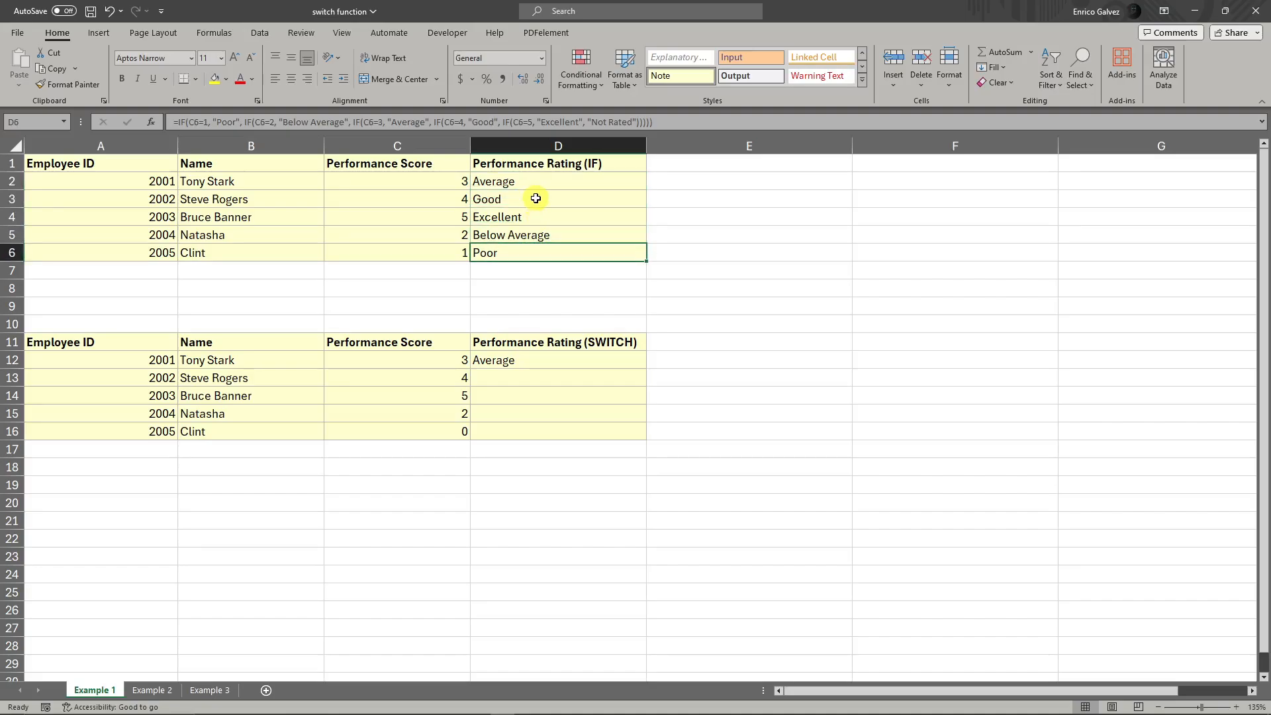
left_click(523, 180)
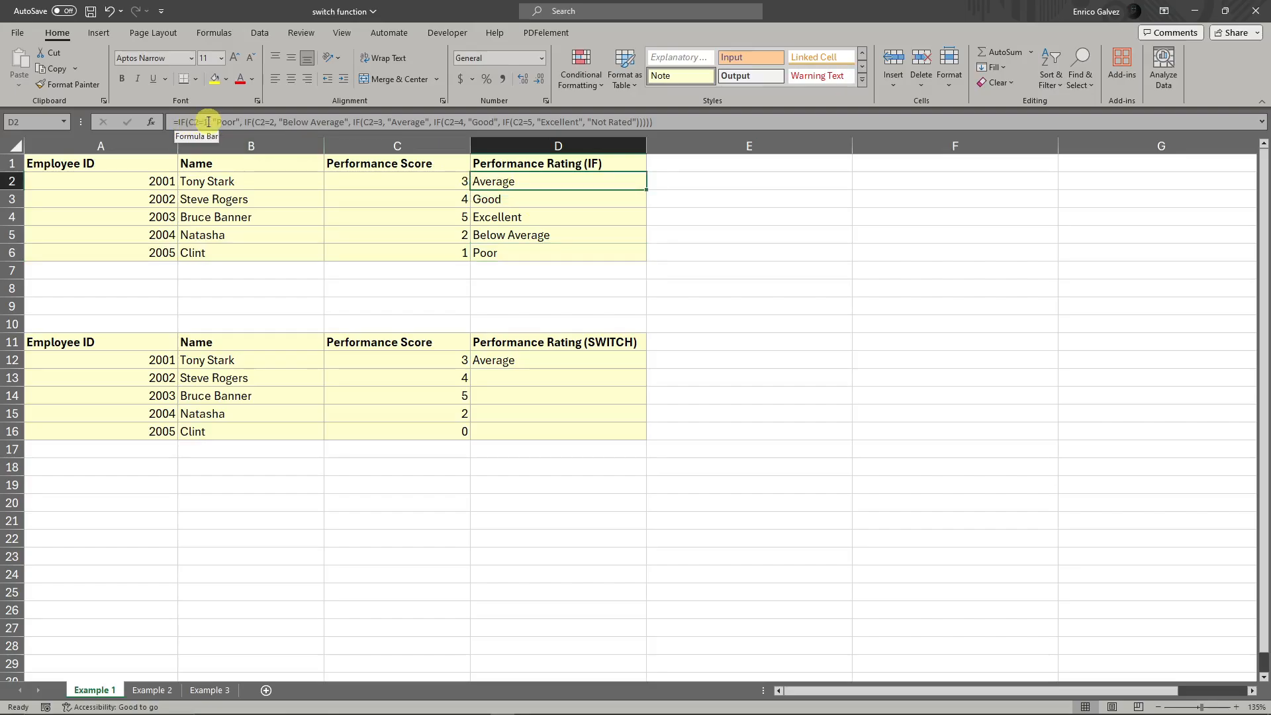
left_click(407, 181)
left_click(503, 181)
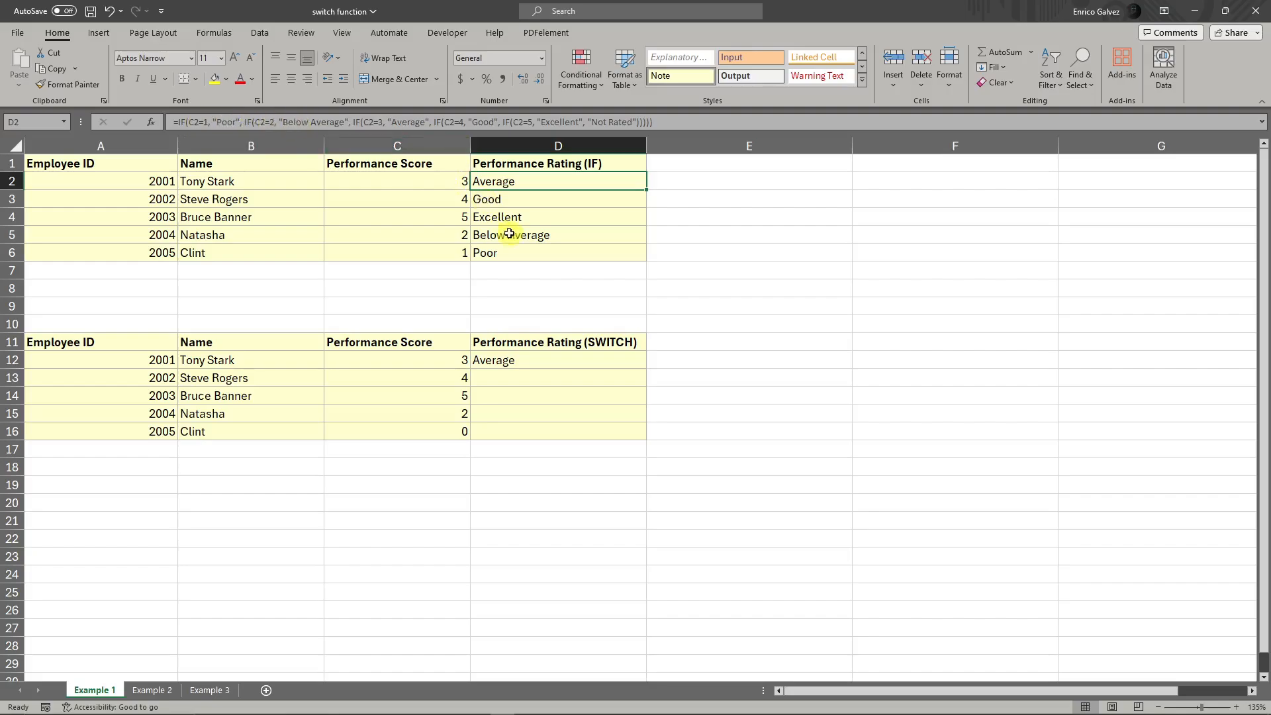
left_click_drag(464, 183, 454, 256)
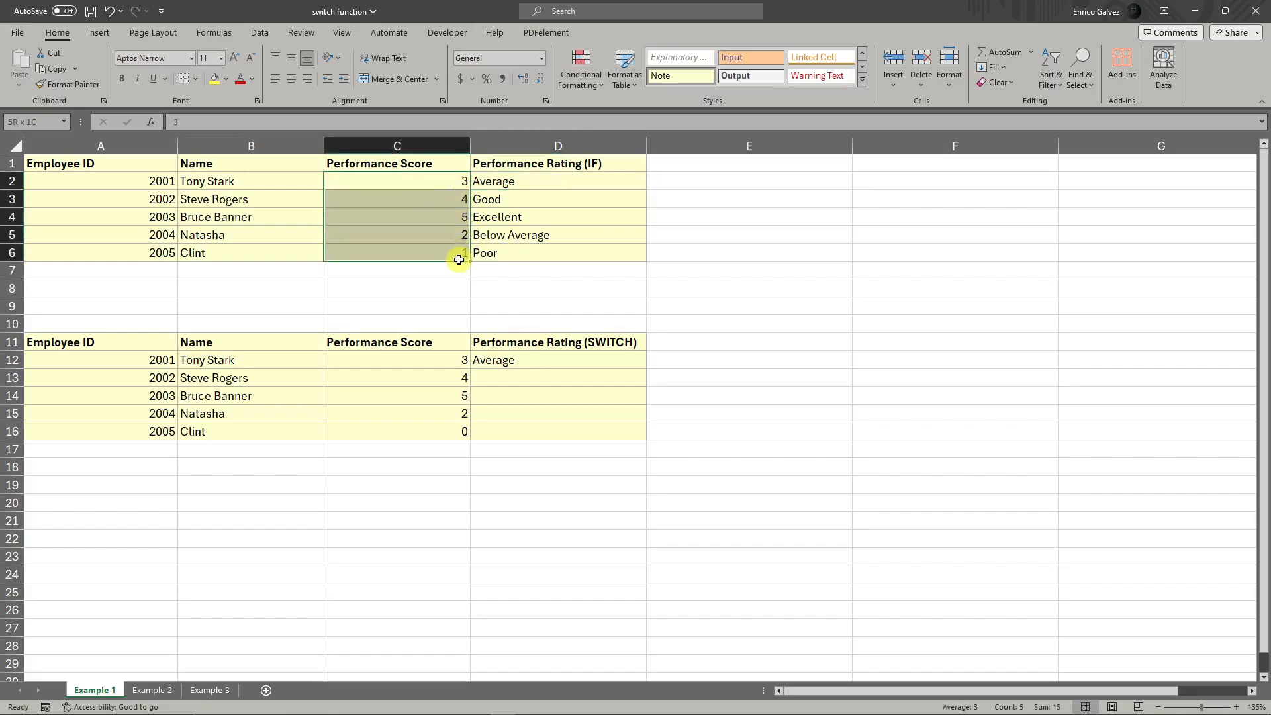
left_click(765, 322)
Step: Compare the SWITCH formula in D12 with the nested IF formula in D2
left_click(499, 360)
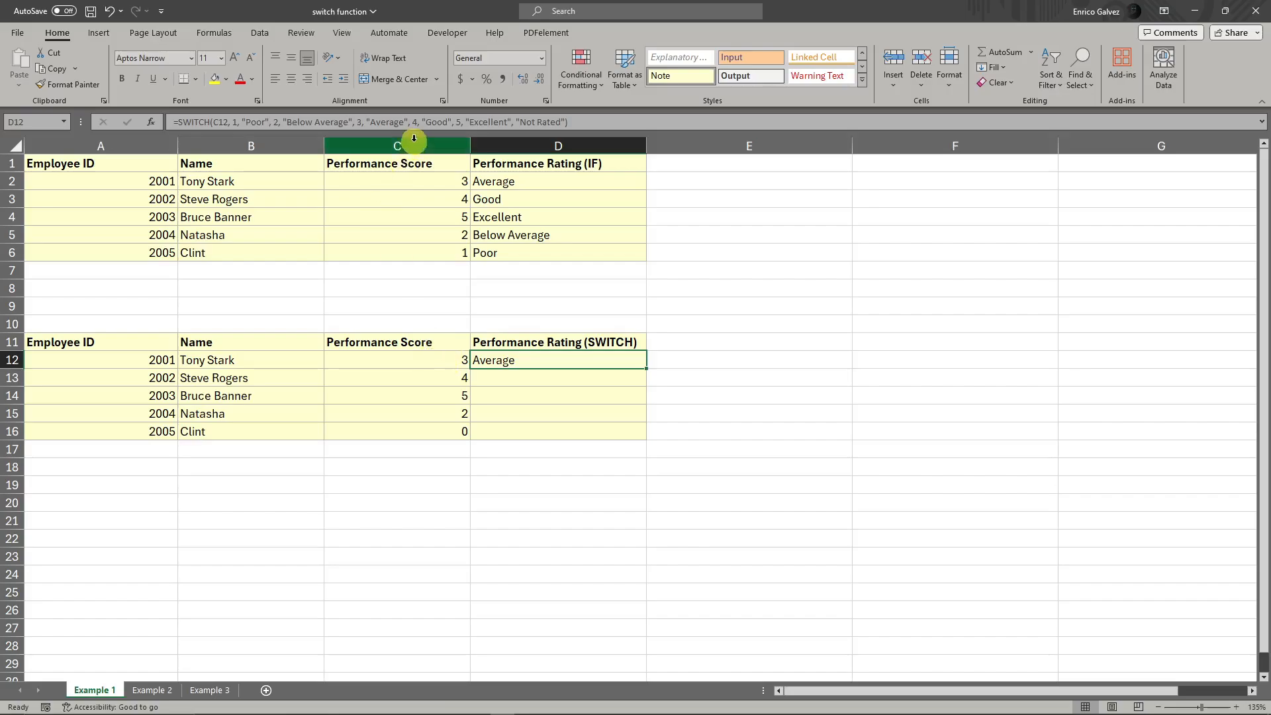
left_click(463, 358)
left_click(513, 364)
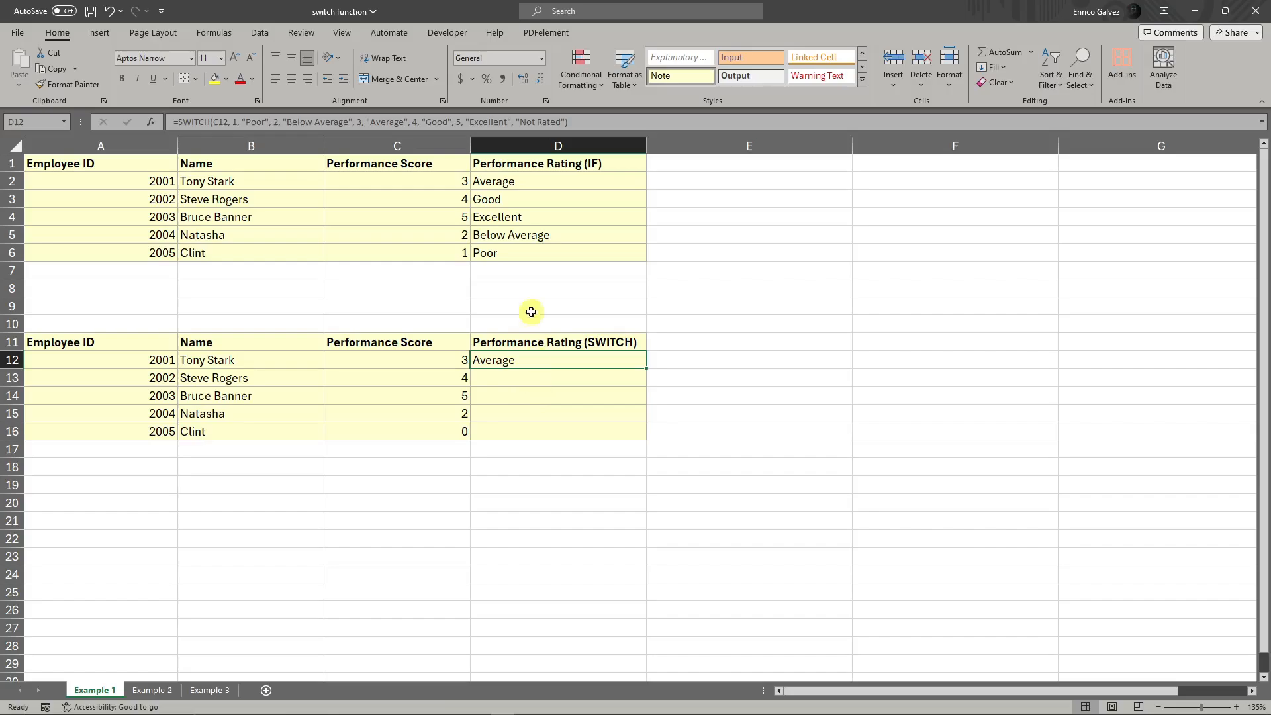
left_click(526, 183)
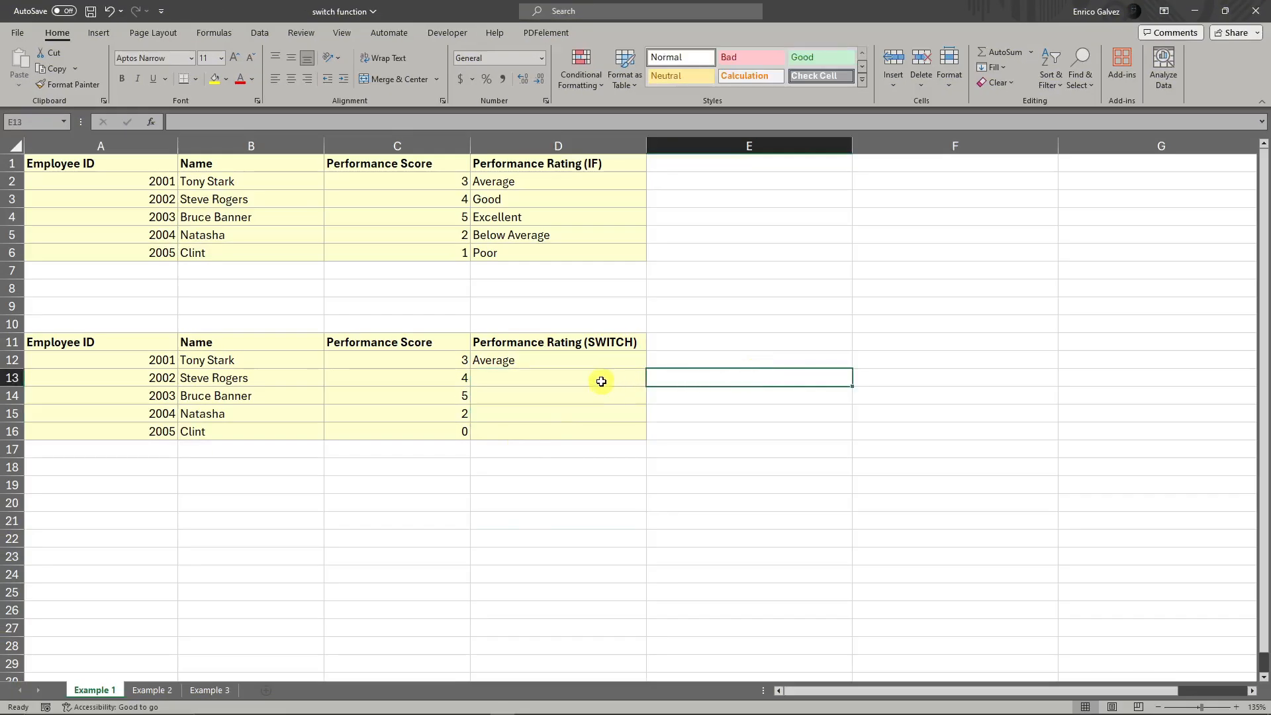
Step: Start a SWITCH formula in D13 with C13 as the expression and 1 as the first value
left_click(601, 380)
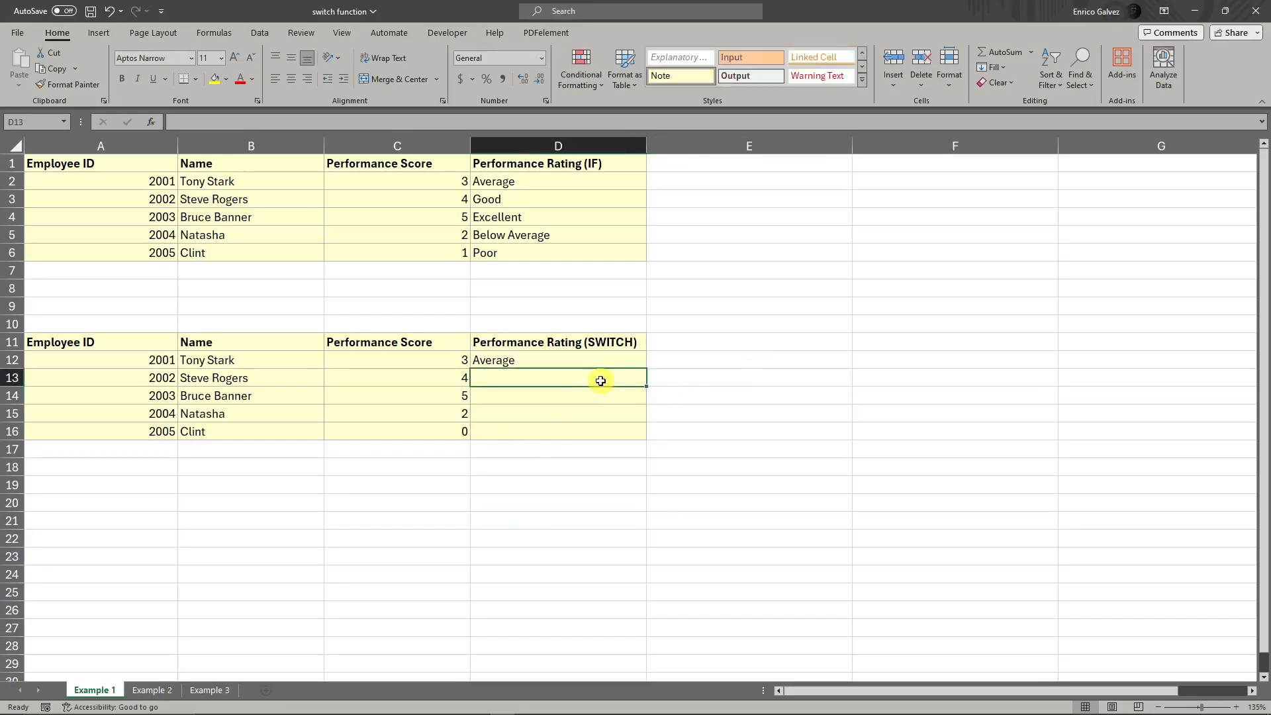
type("=")
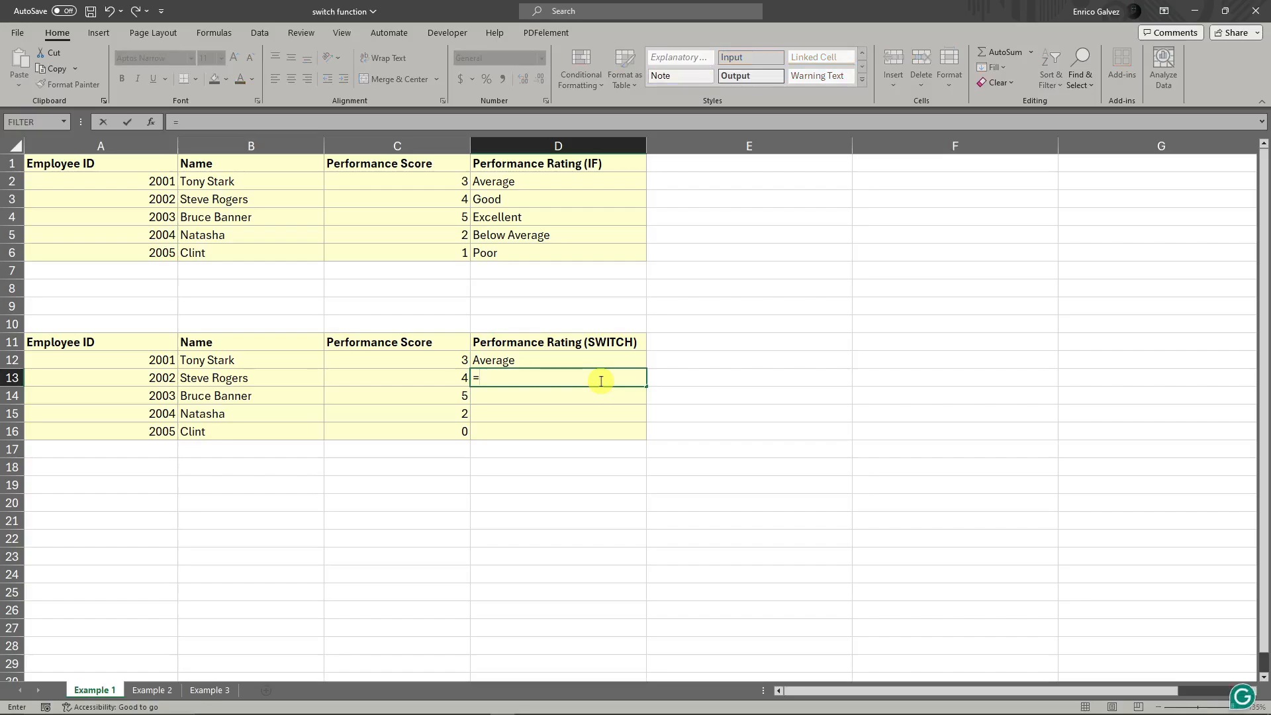
type("switch")
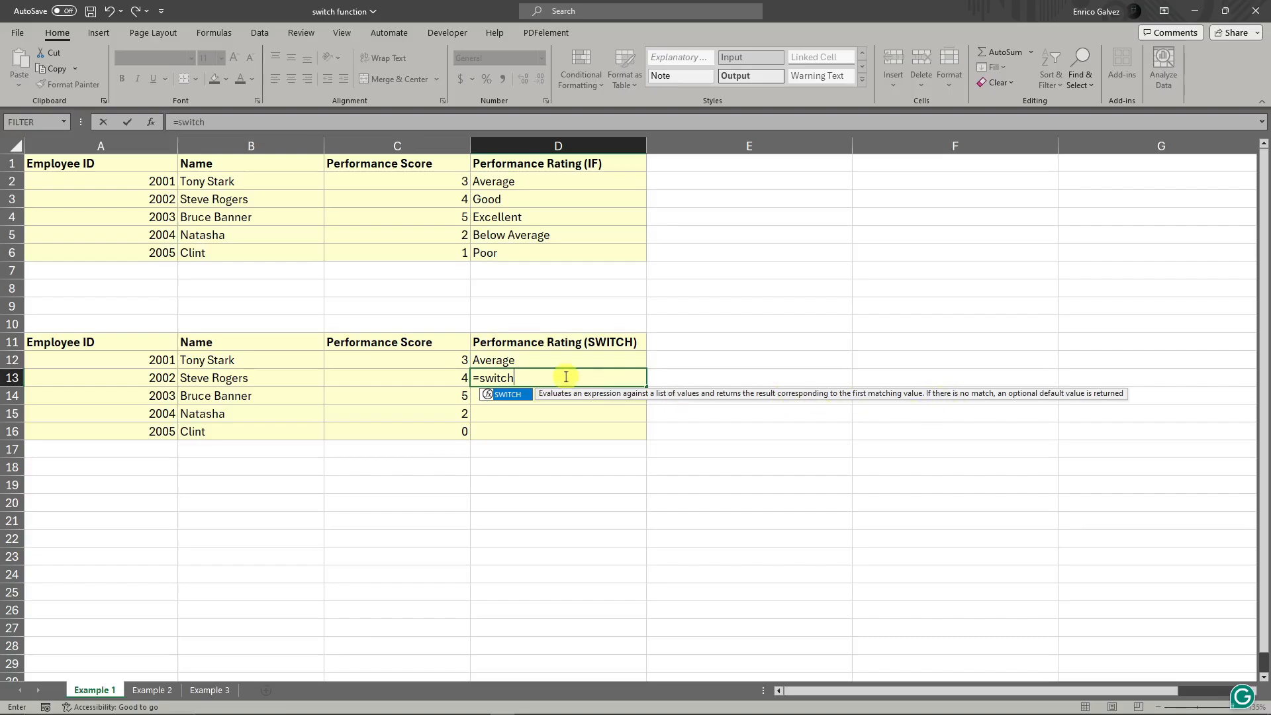
type("(")
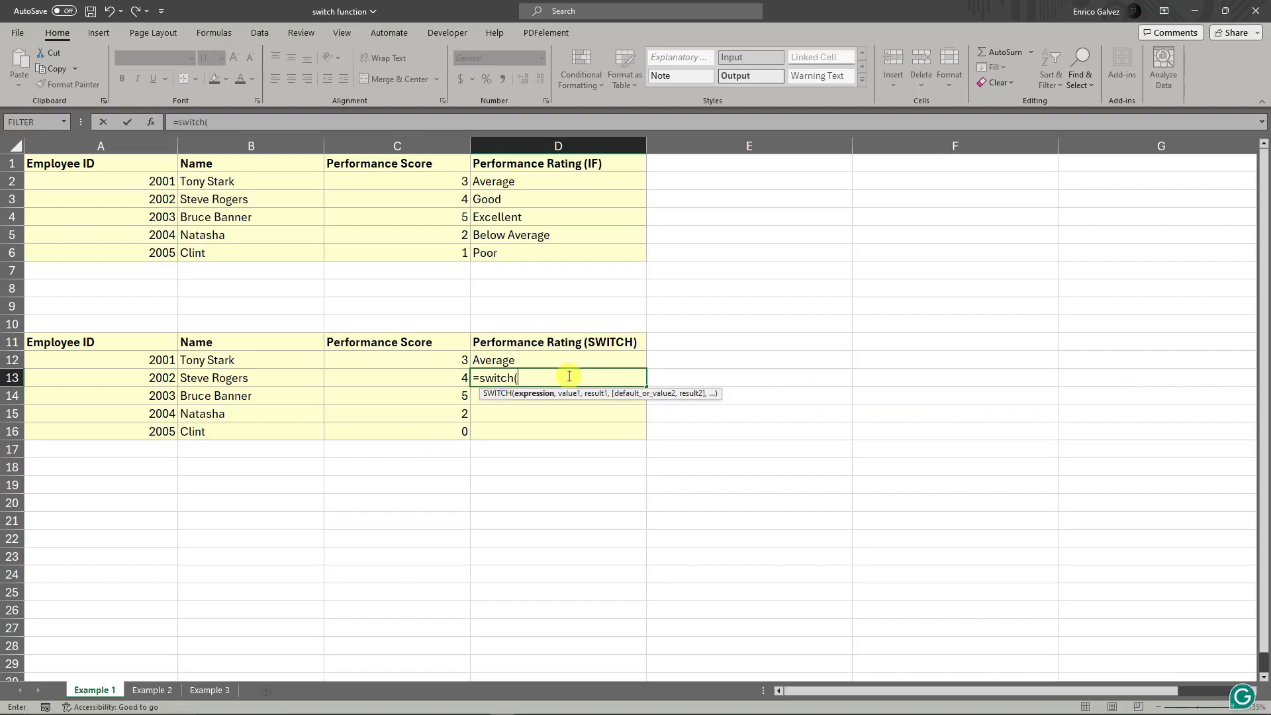
left_click(440, 377)
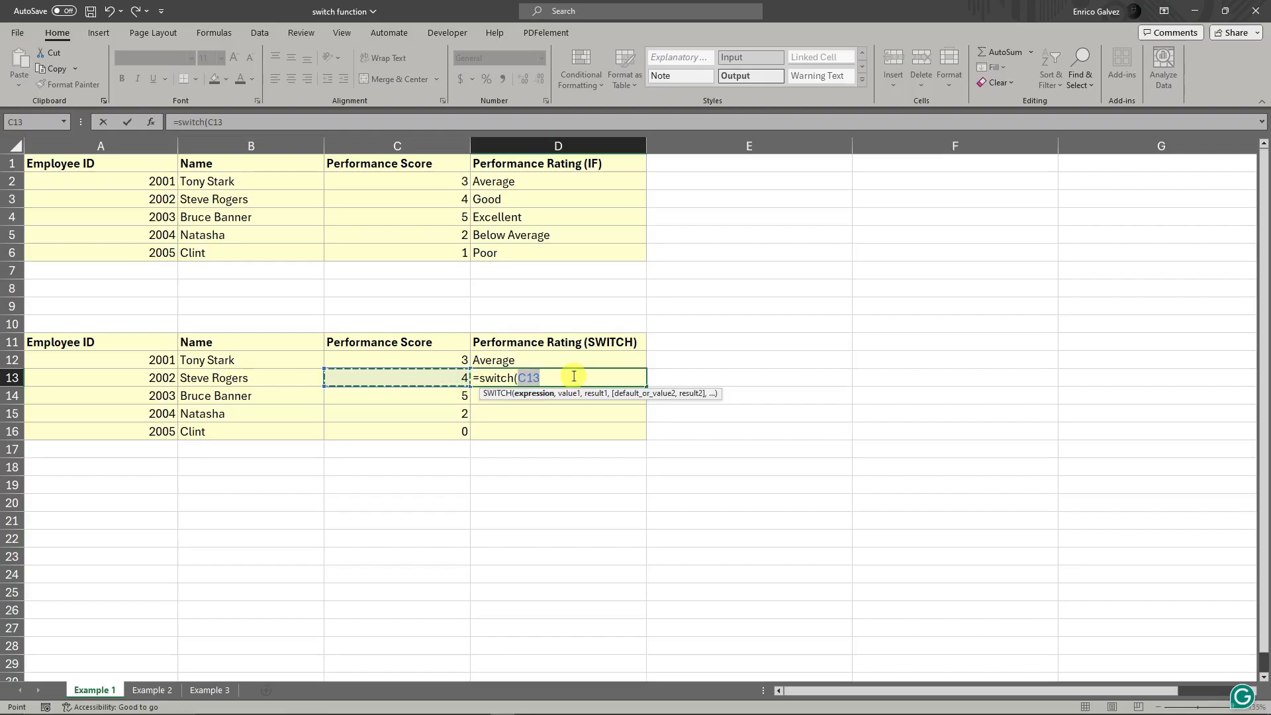
type(",1")
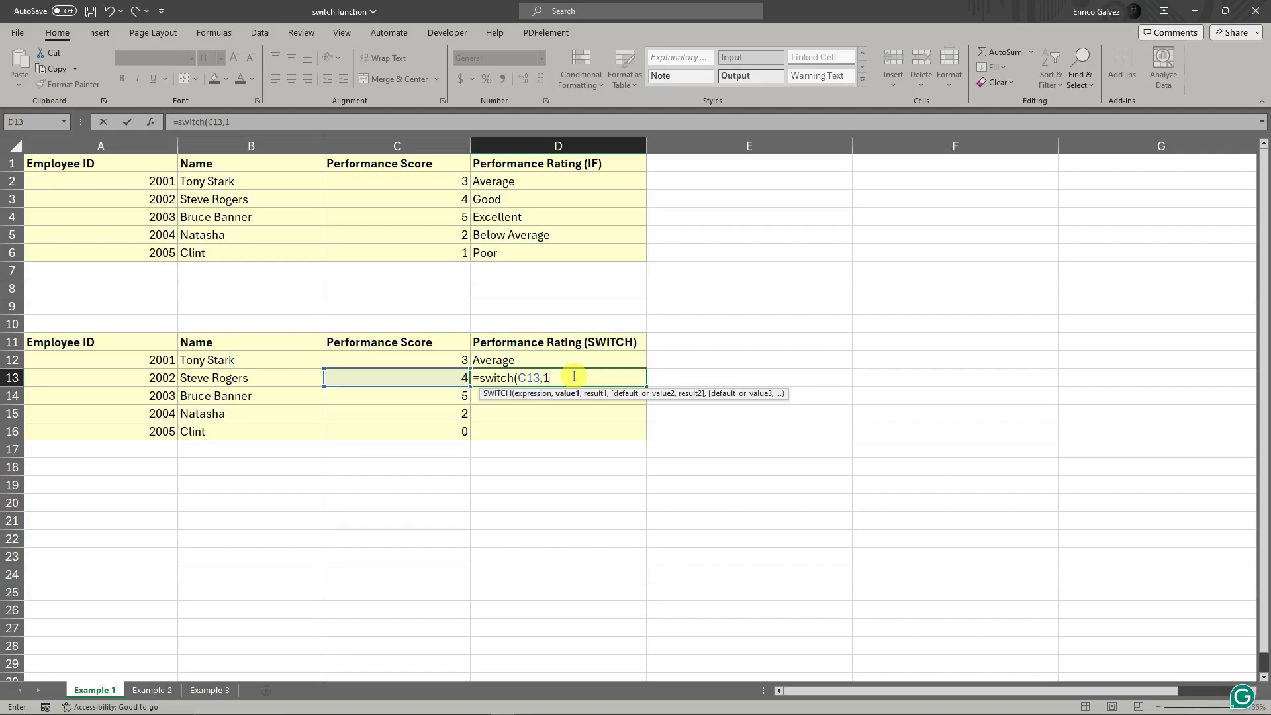
Step: Enter "Poor" as the result for value 1 in the D13 SWITCH formula
type(", Average")
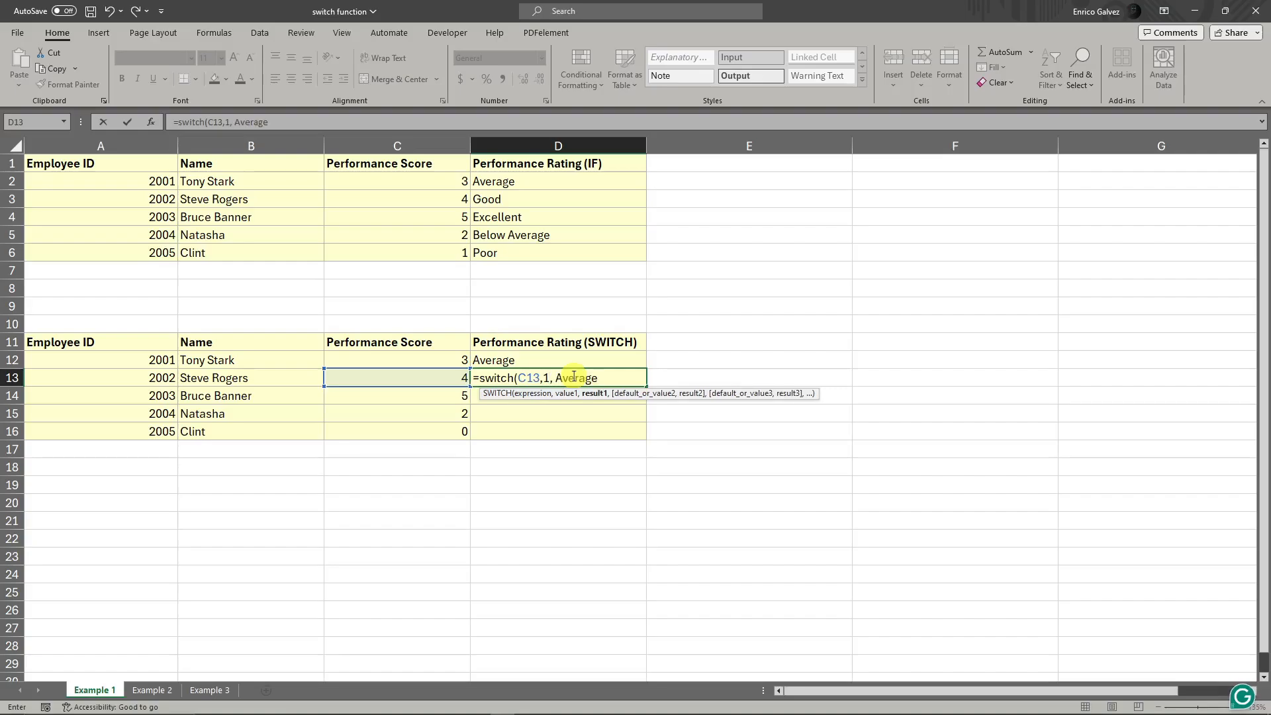
key("BackSpace")
key("BackSpace")
key("BackSpace")
key("BackSpace")
key("BackSpace")
key("BackSpace")
key("BackSpace")
type("\"Poor")
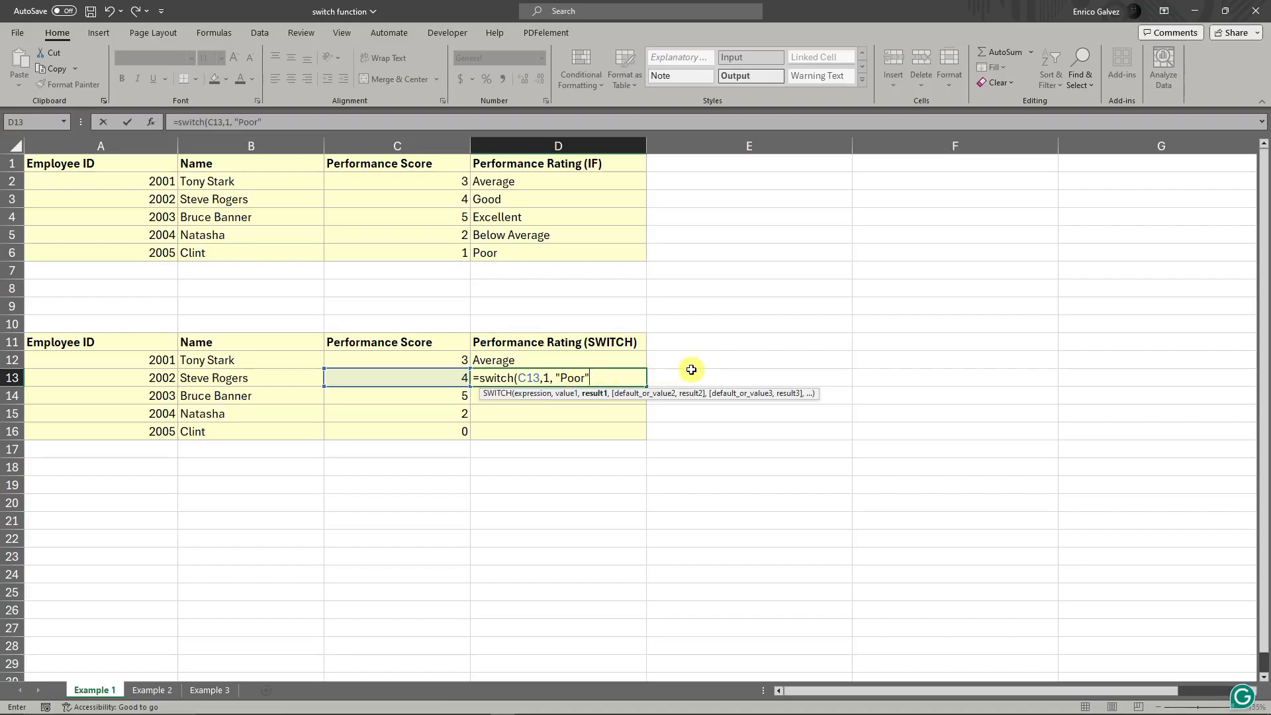
Step: Complete the D13 formula with 2 "Below Average", 3 "Average", 4 "Good", 5 "Excellent" and the default "Not Rated"
type(",")
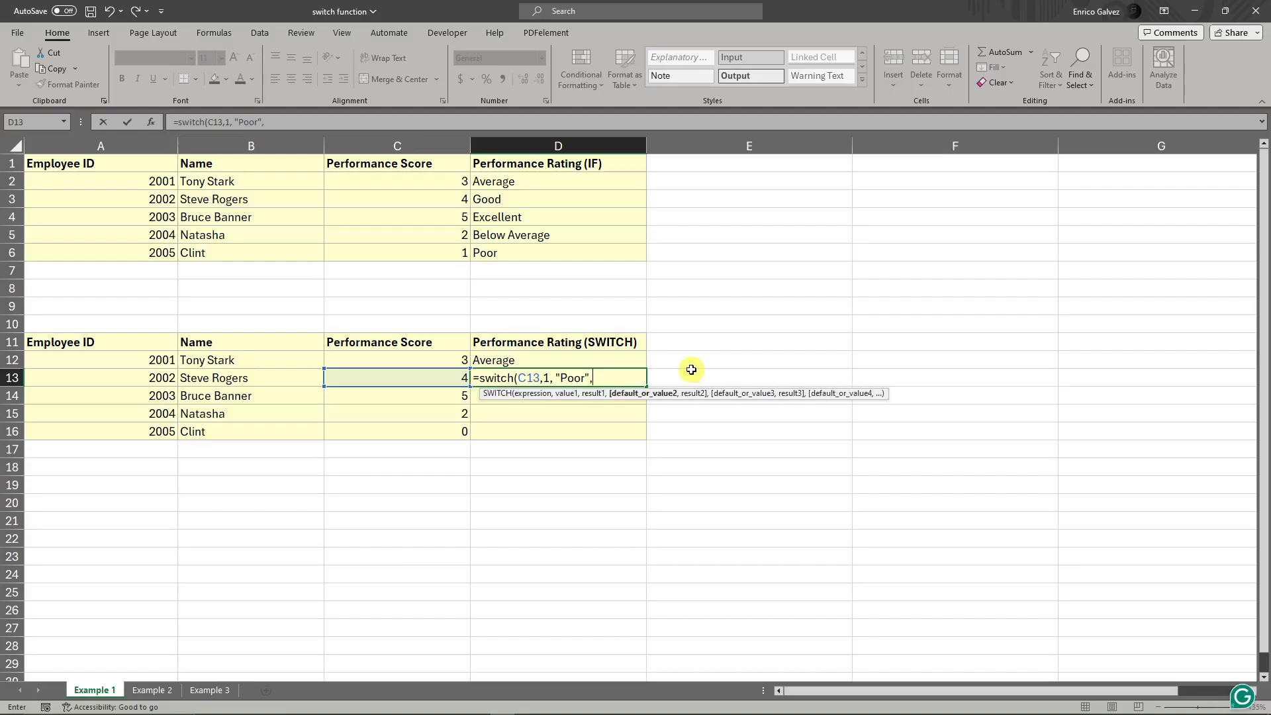
type("2,")
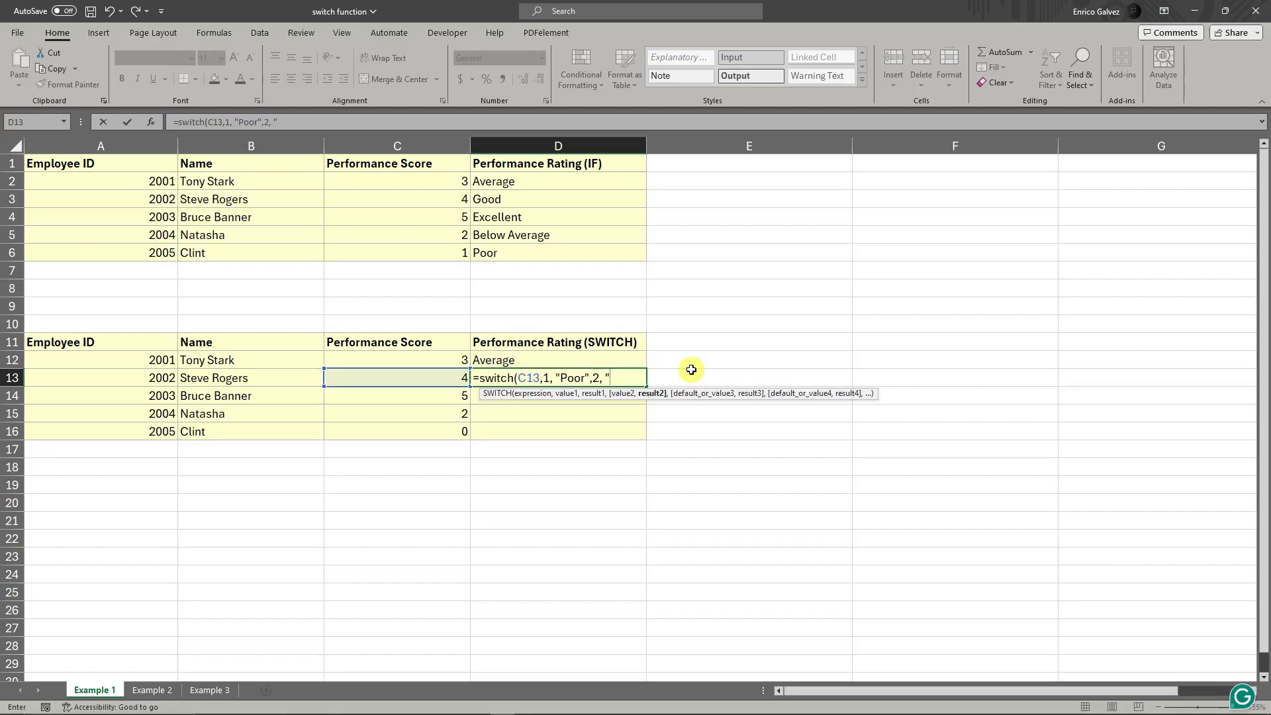
type(" \"Below Average")
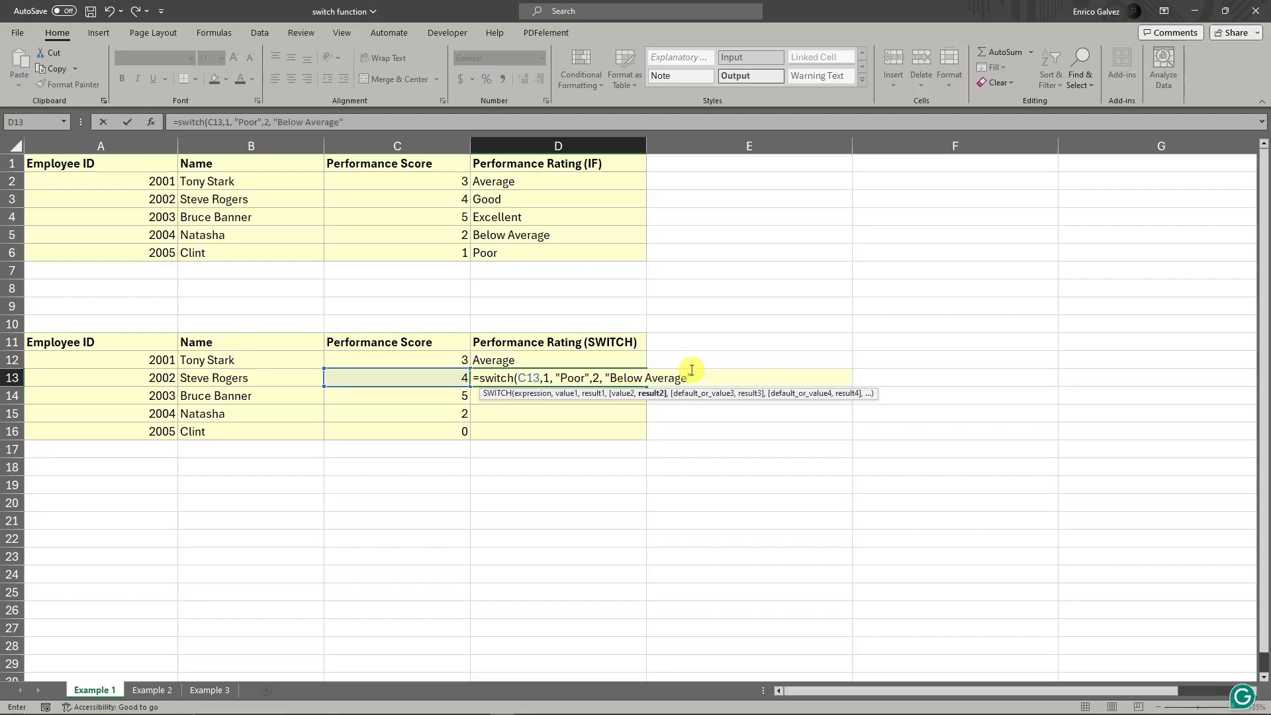
type("\",")
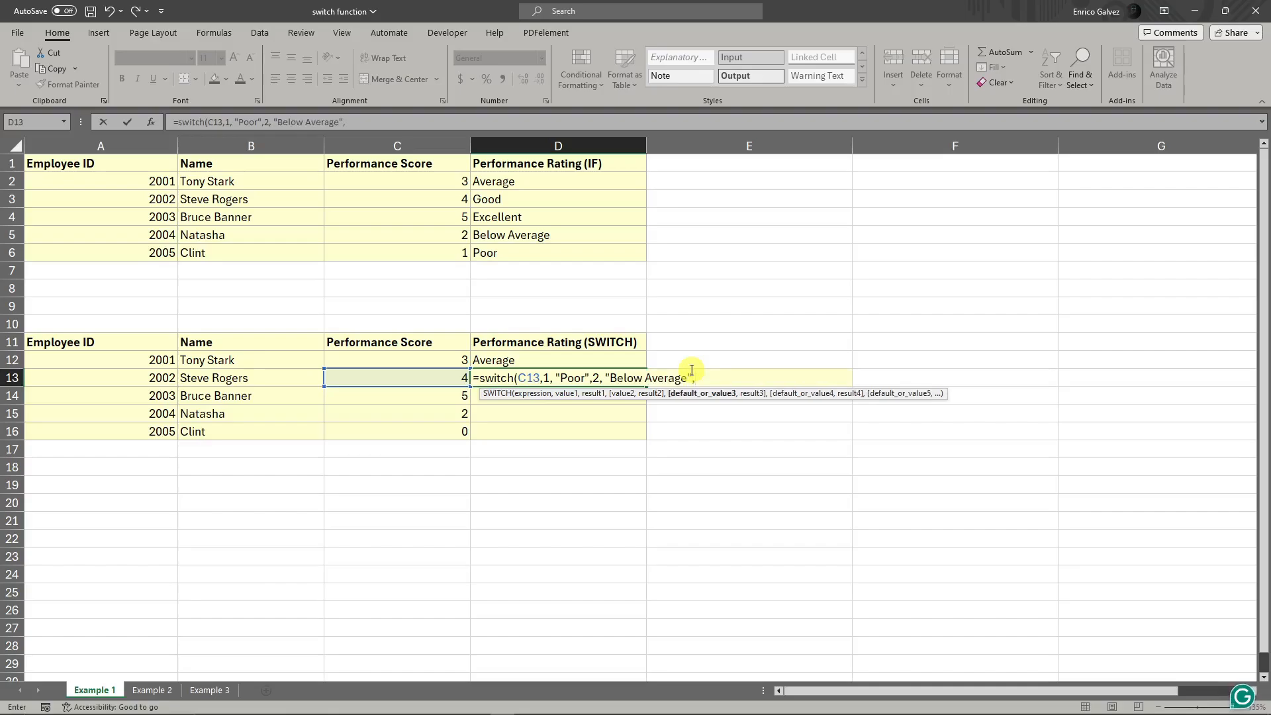
type("3,\"Average\",4,\"Good\",5,\"e")
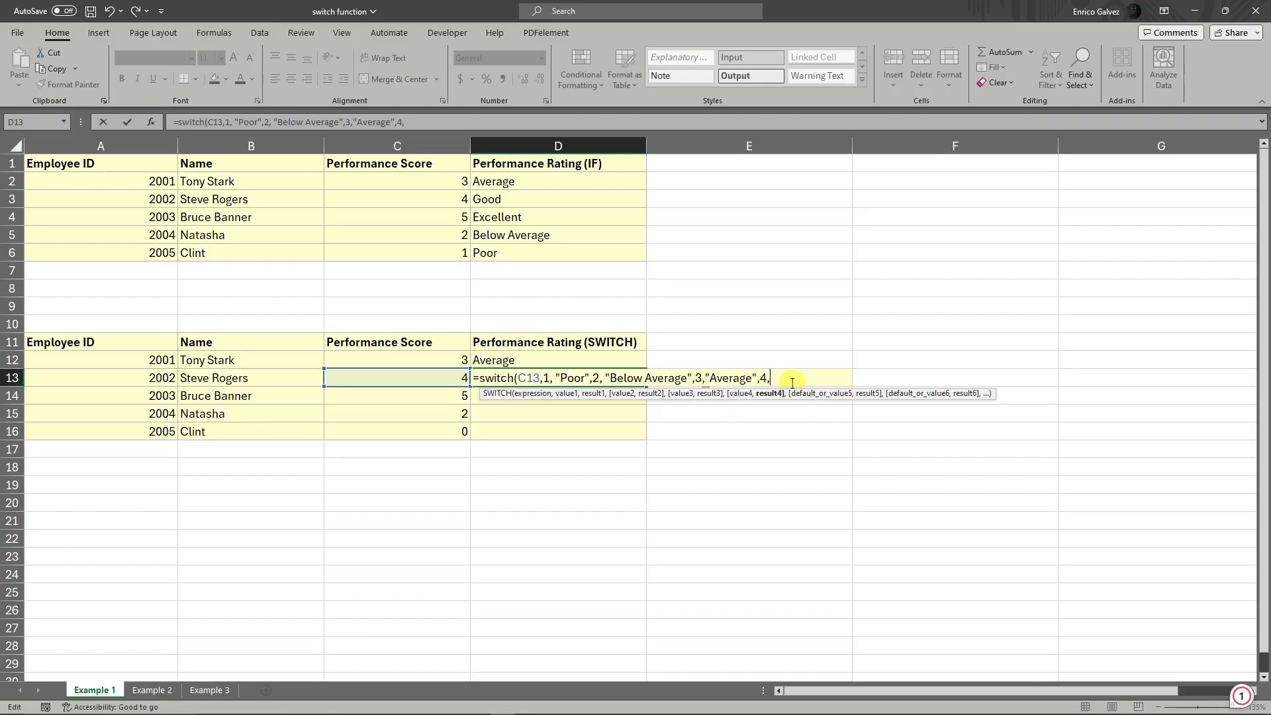
type("xcellent\",\"Not Rated\")")
key("Return")
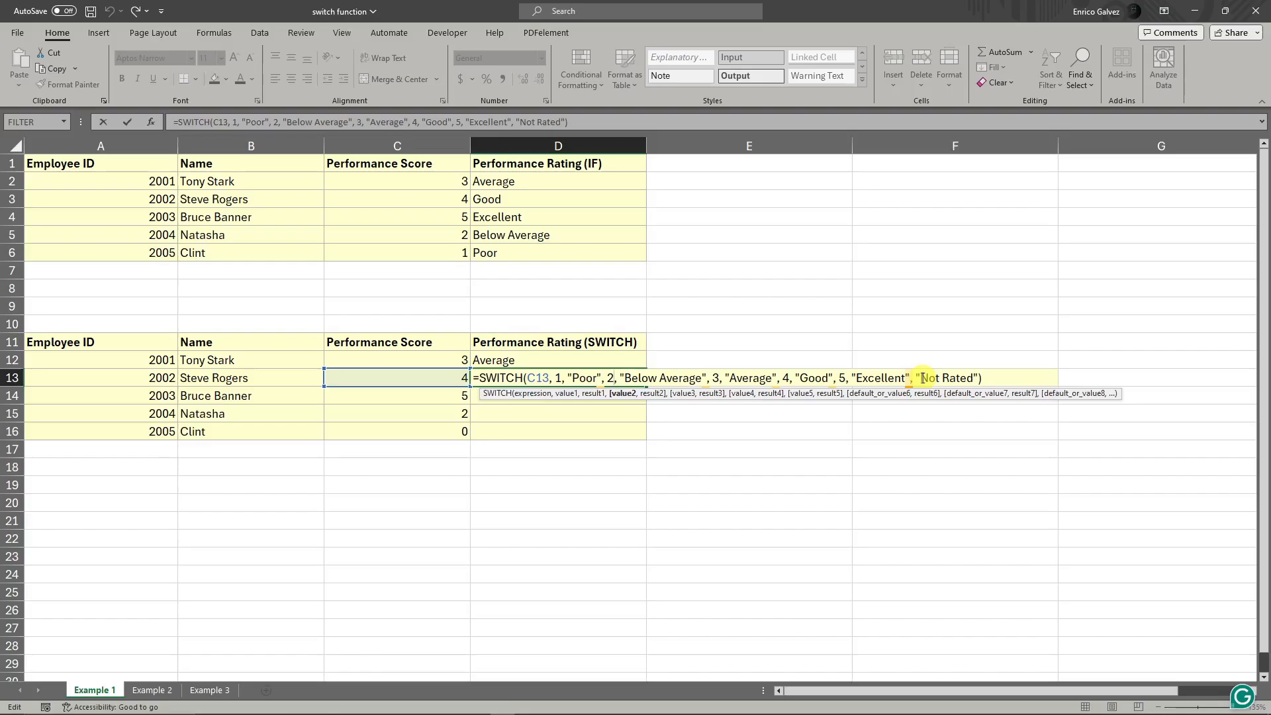
Step: Commit the SWITCH formula in D13 and fill it down through D16
left_click(674, 448)
left_click(560, 377)
left_click(547, 399)
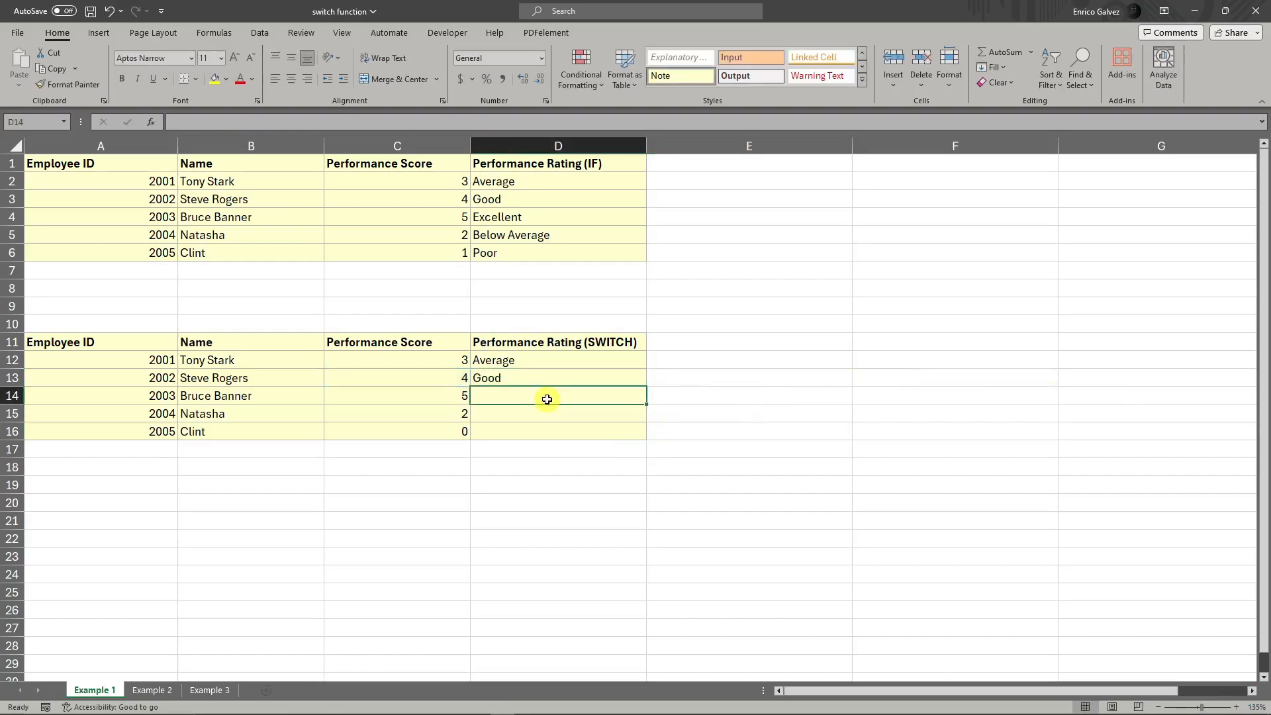
left_click(542, 431)
left_click(625, 380)
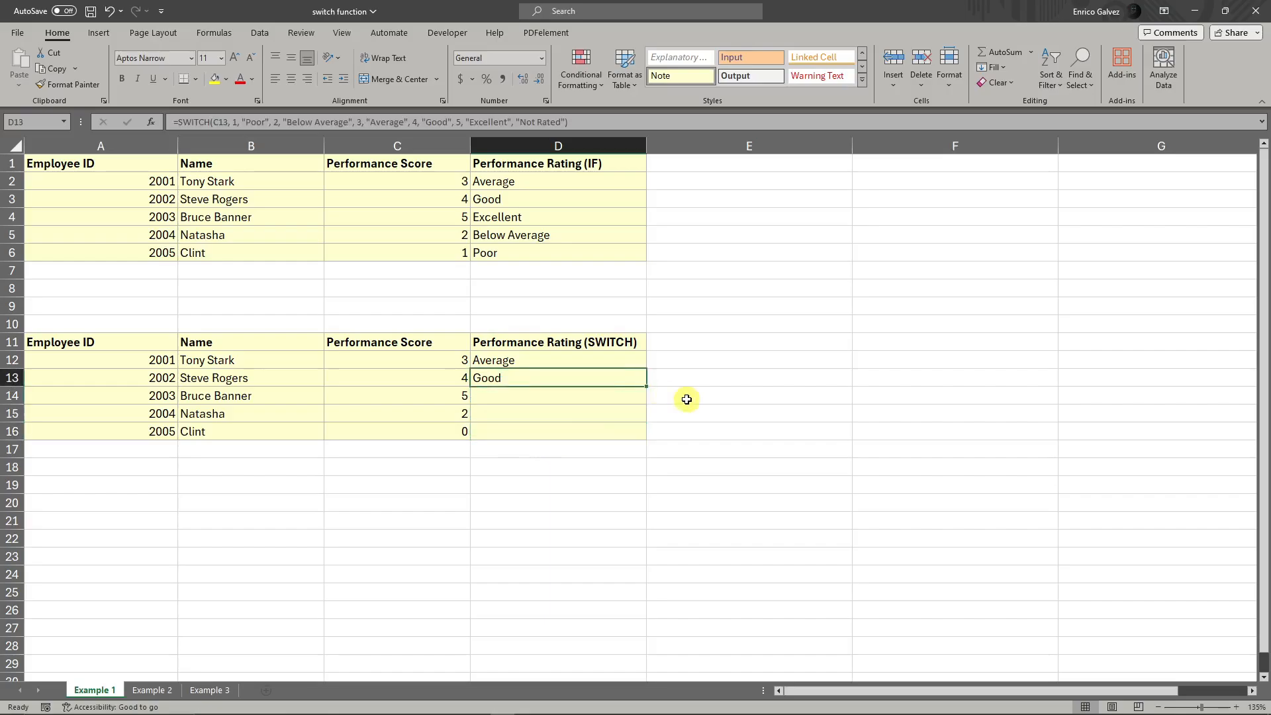
left_click_drag(647, 388, 644, 433)
left_click(754, 416)
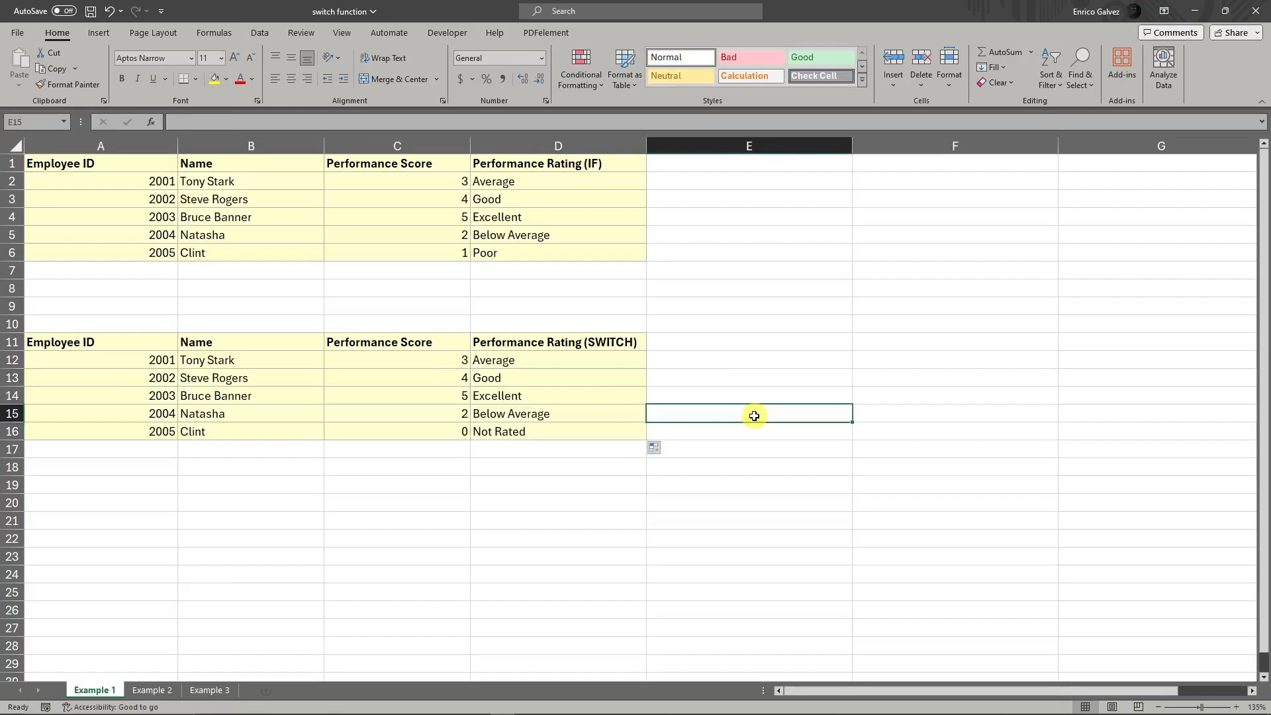
Step: Test the ratings by changing the performance scores in C14 to 1 and C15 to 3
left_click(452, 398)
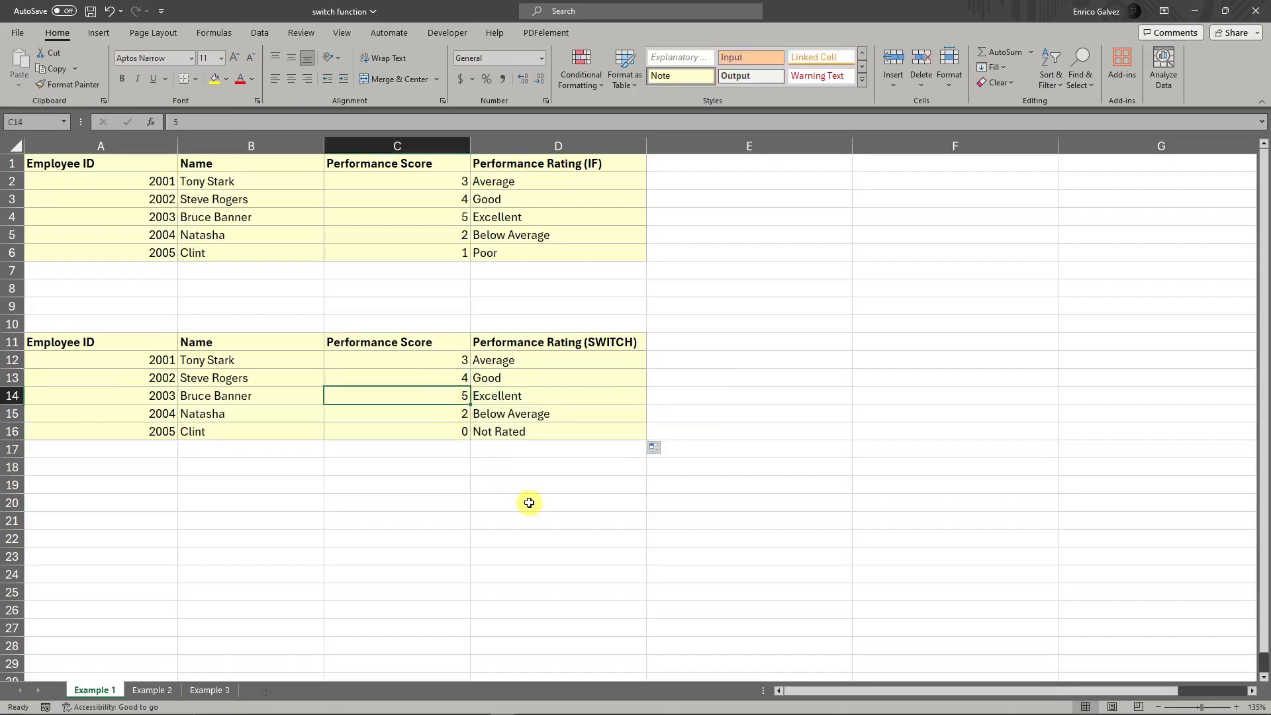
type("1")
left_click(528, 501)
left_click(450, 415)
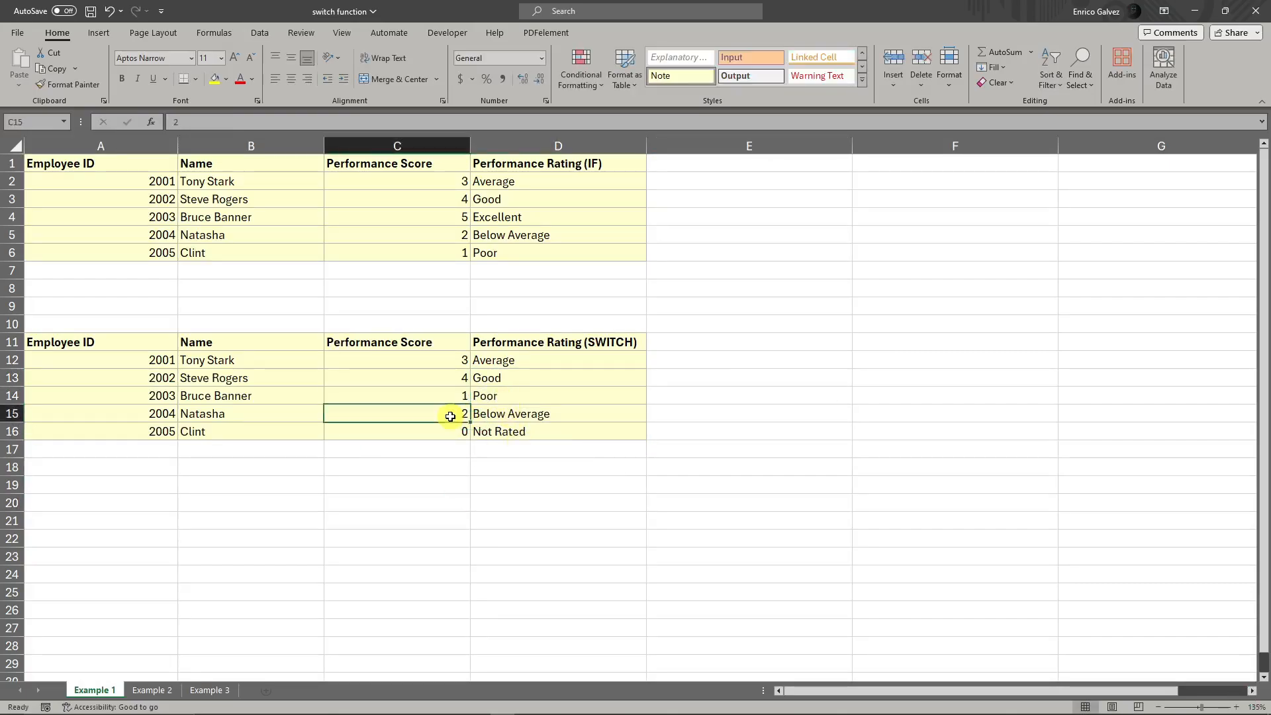
type("3")
left_click(537, 468)
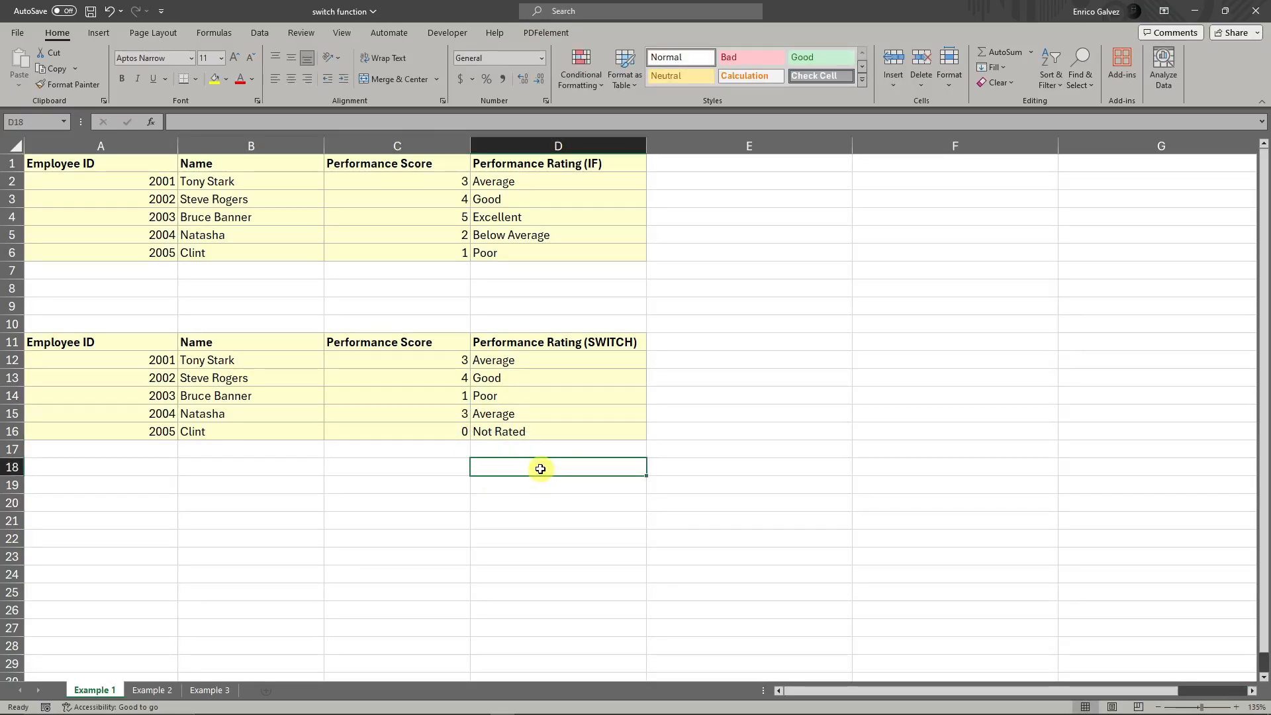
left_click(463, 433)
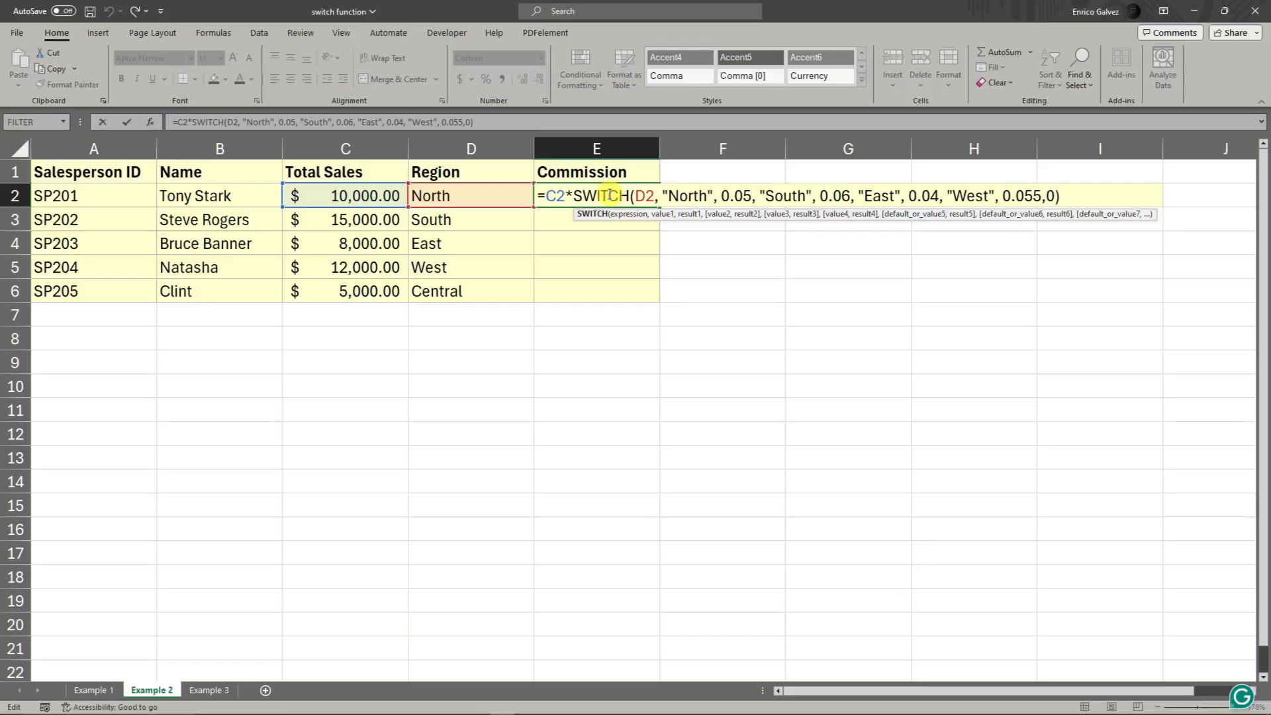
Step: On the Example 2 sheet, examine the commission formula in E2 and the Total Sales and Region cells it uses
left_click(701, 357)
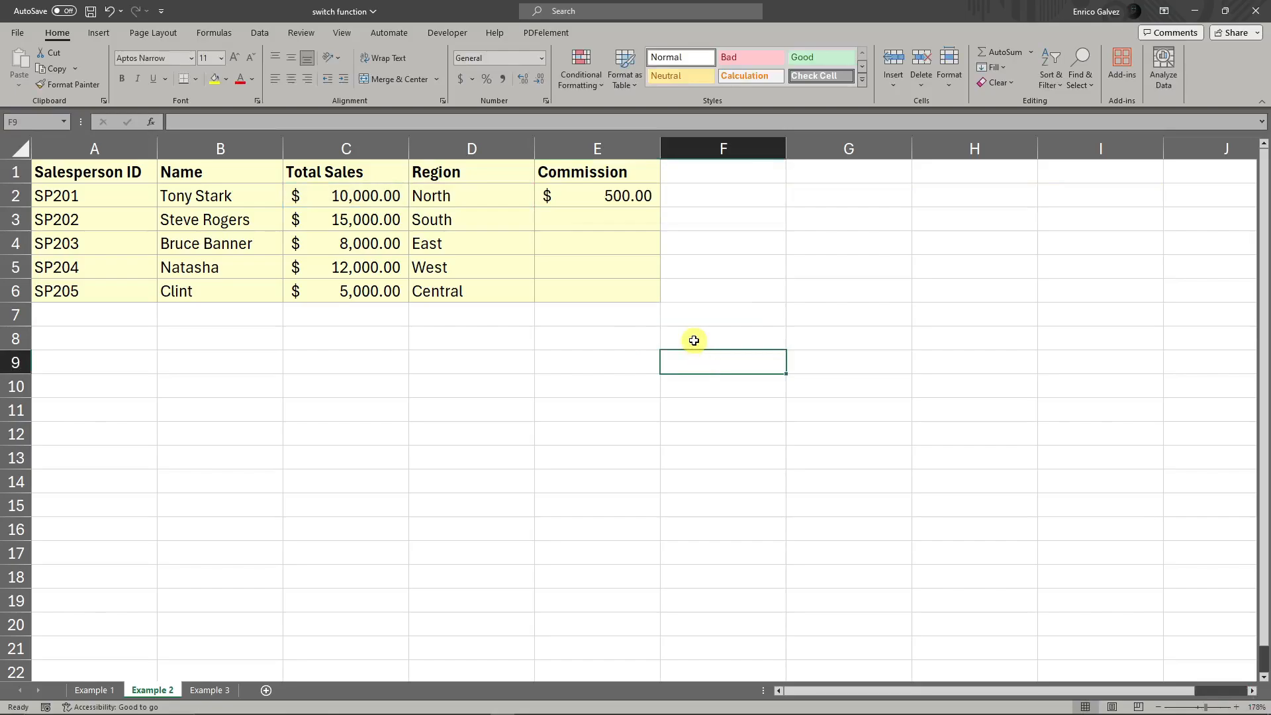
left_click(436, 193)
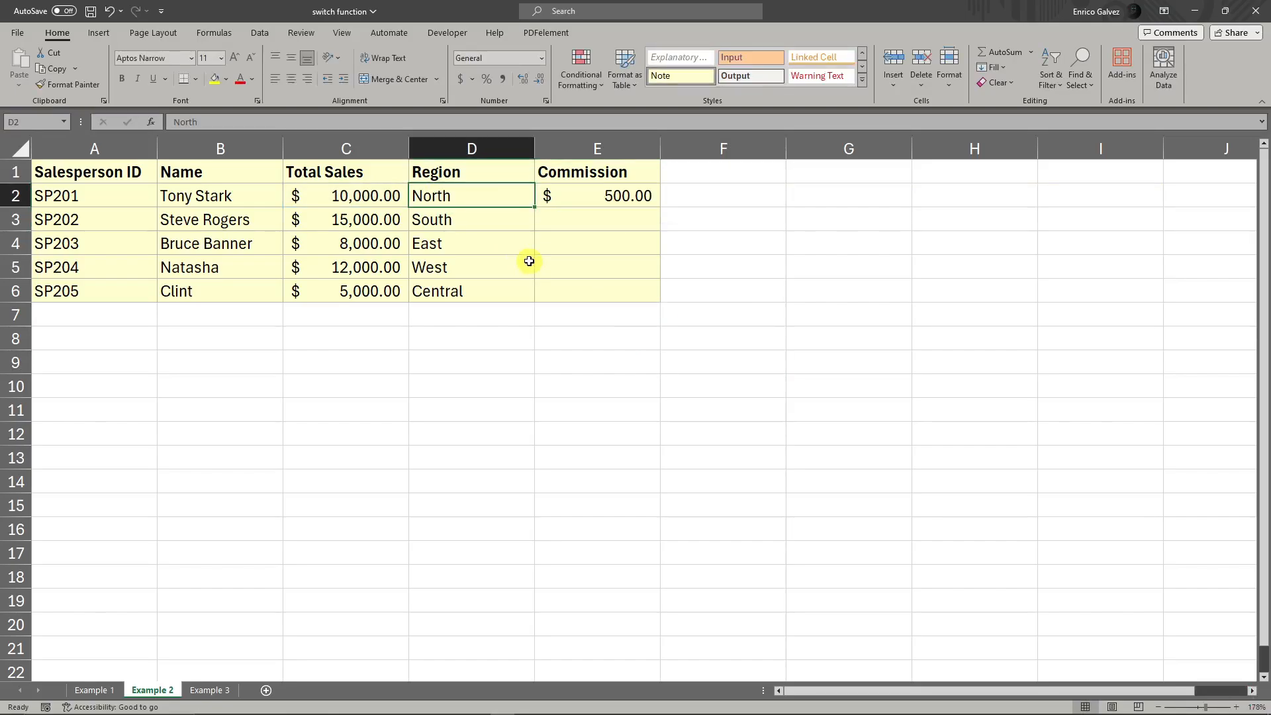
left_click(397, 200)
left_click(453, 200)
double_click(585, 197)
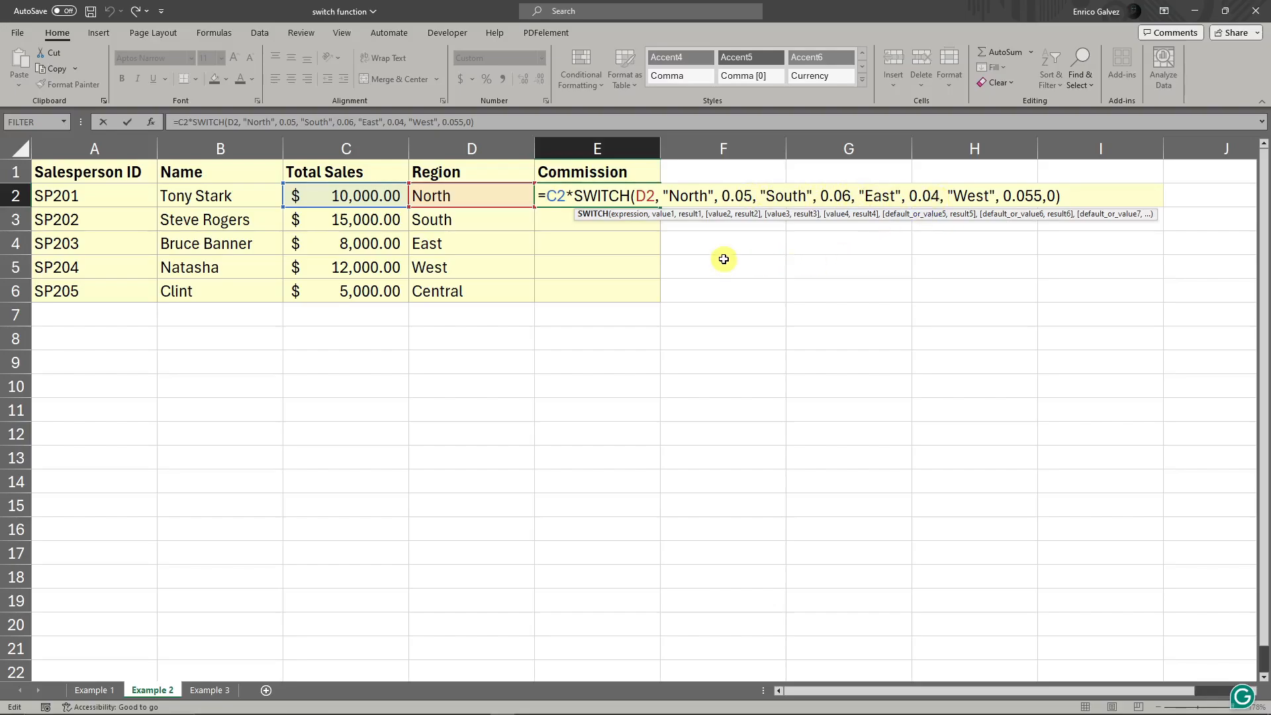
key("Return")
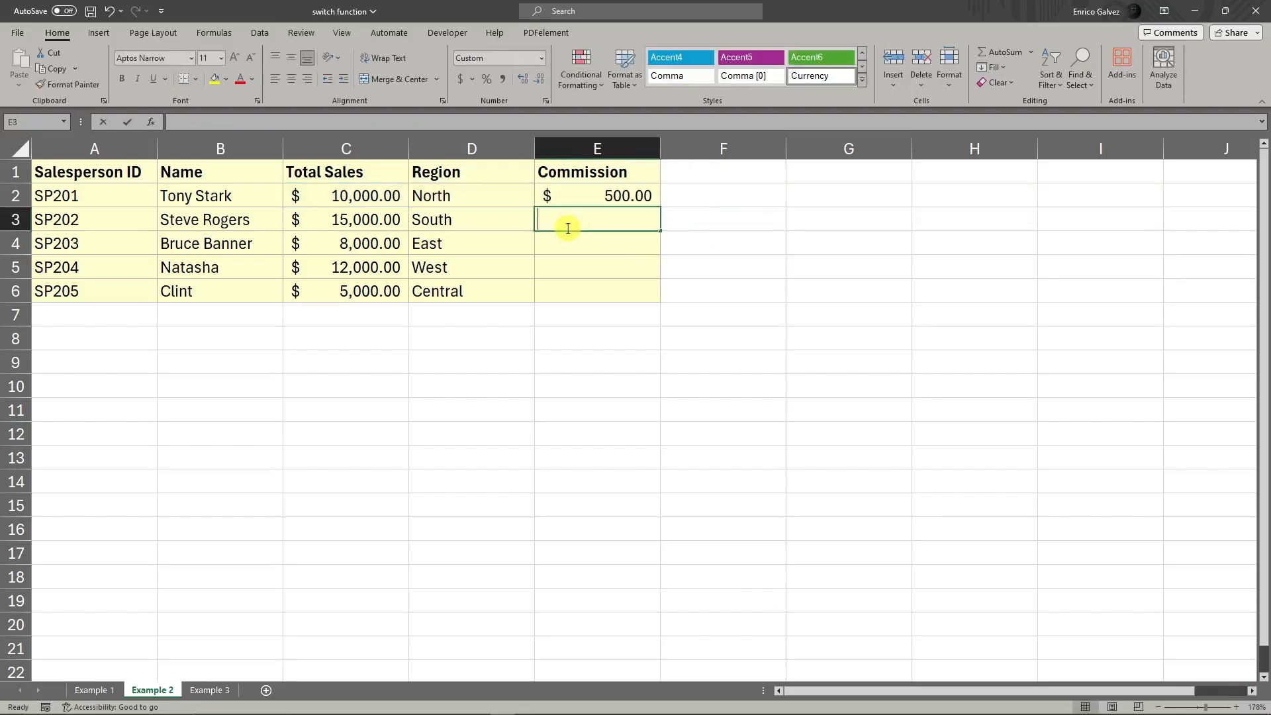
Step: Start the commission formula in E3 by multiplying C3 by a SWITCH function with D3 as the expression
type("=")
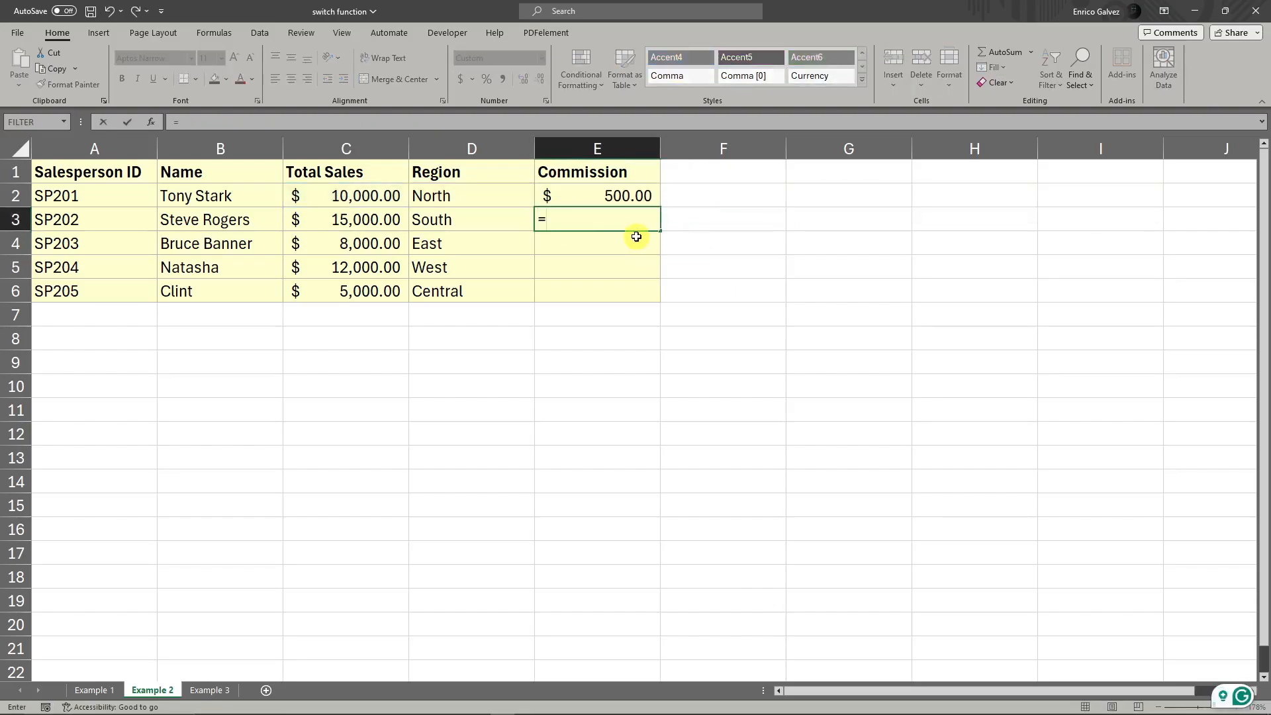
type("s")
key("BackSpace")
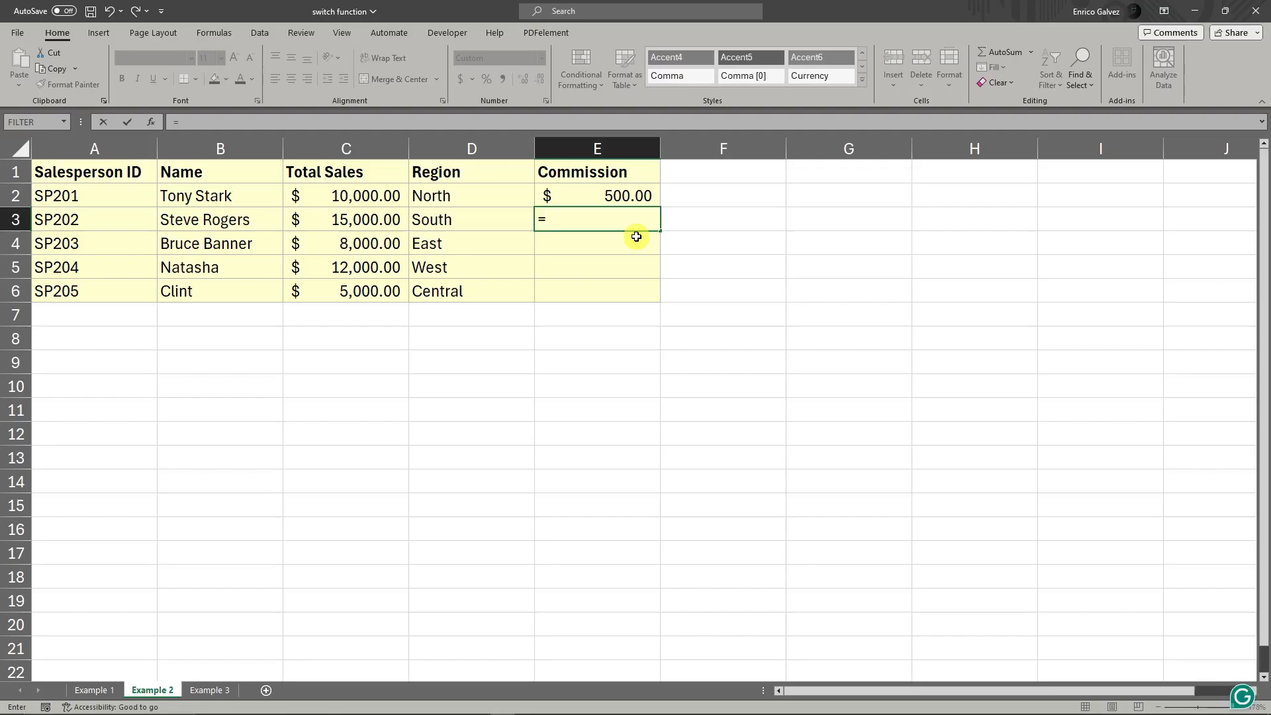
type("C3")
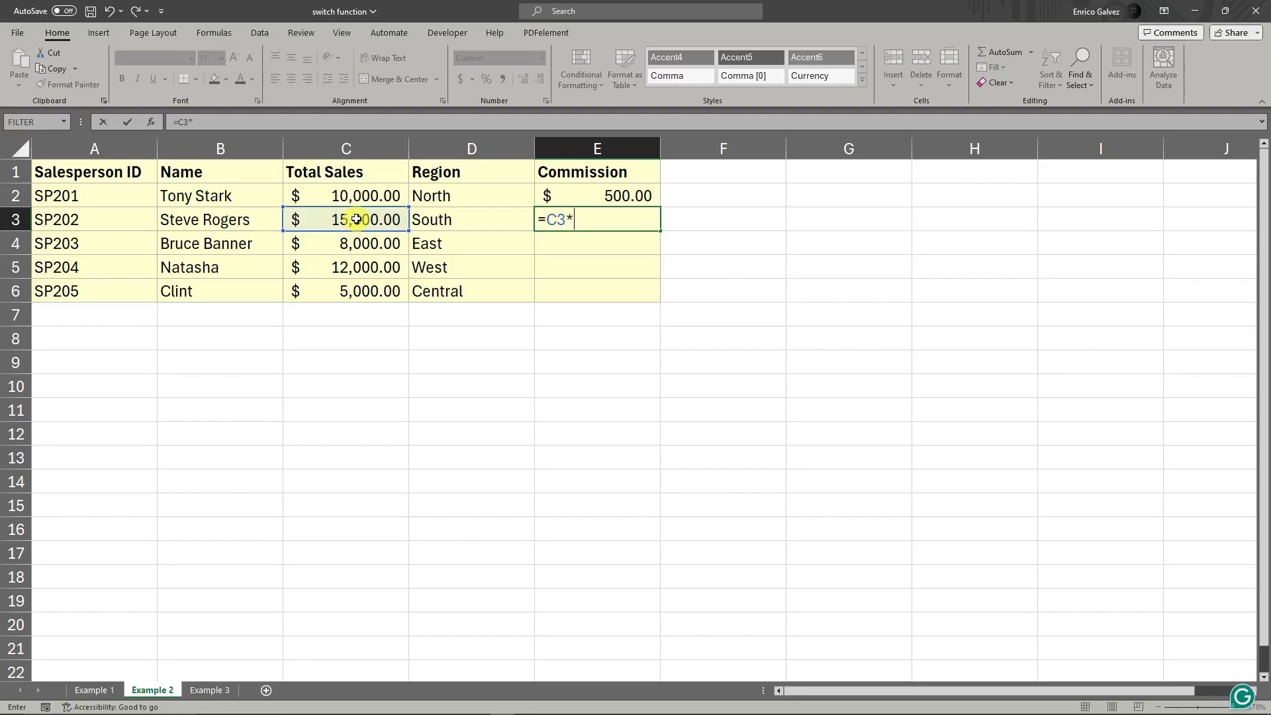
type("*Switch")
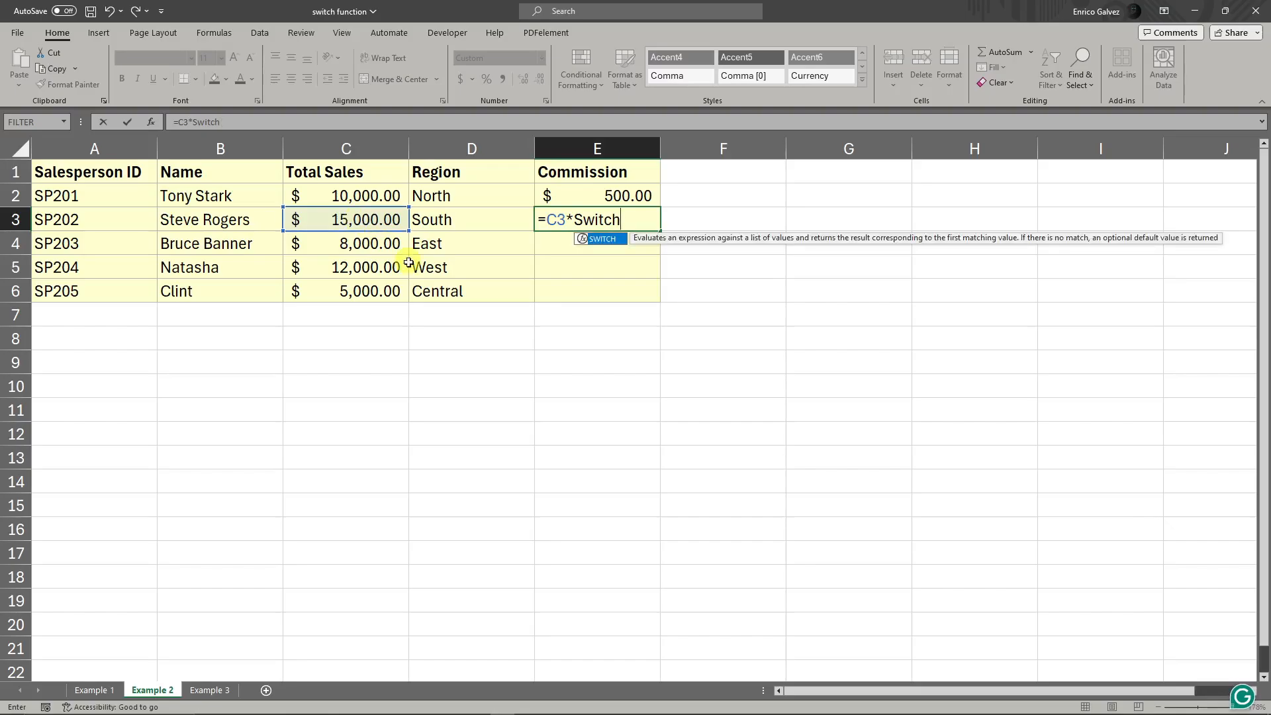
left_click(603, 241)
left_click(611, 223)
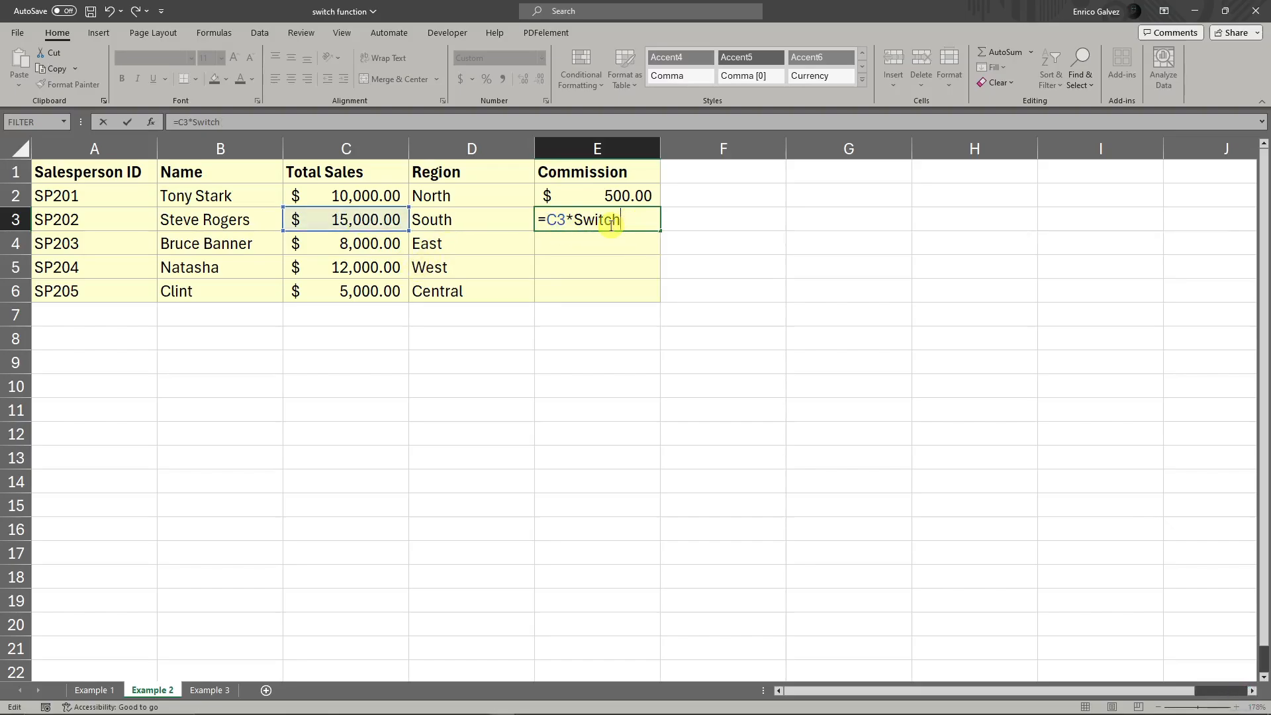
type("(")
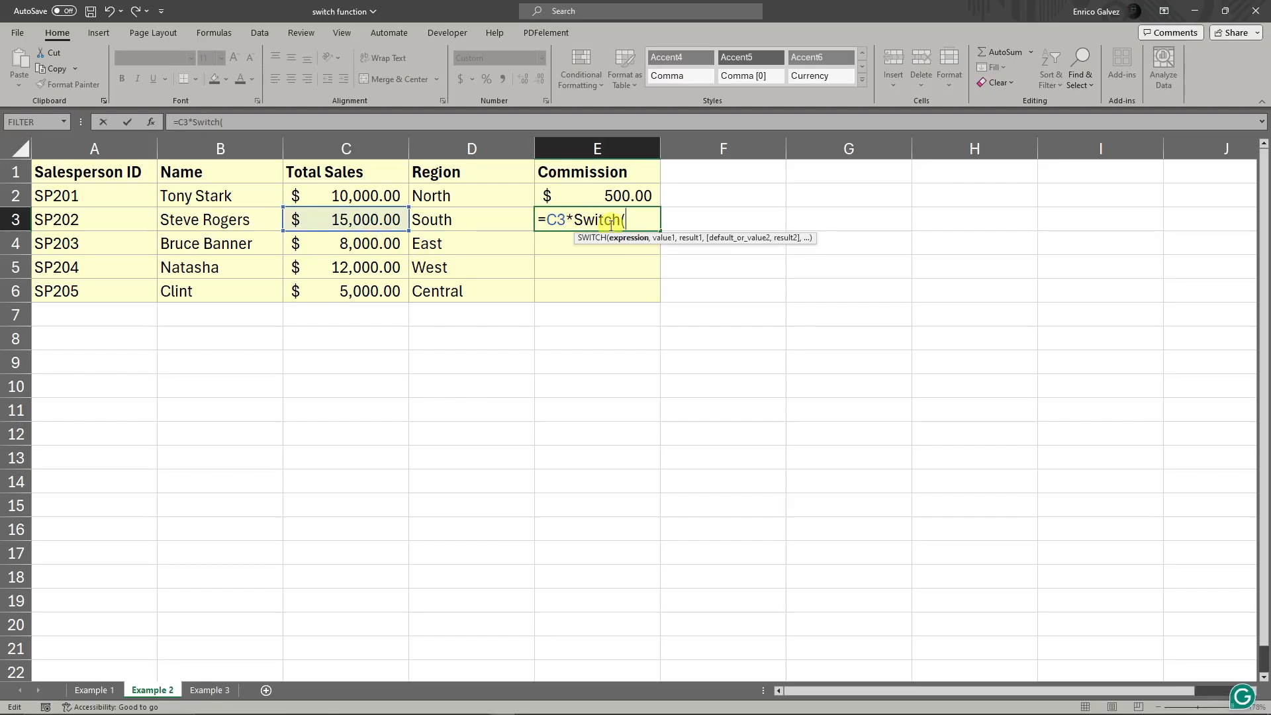
left_click(484, 220)
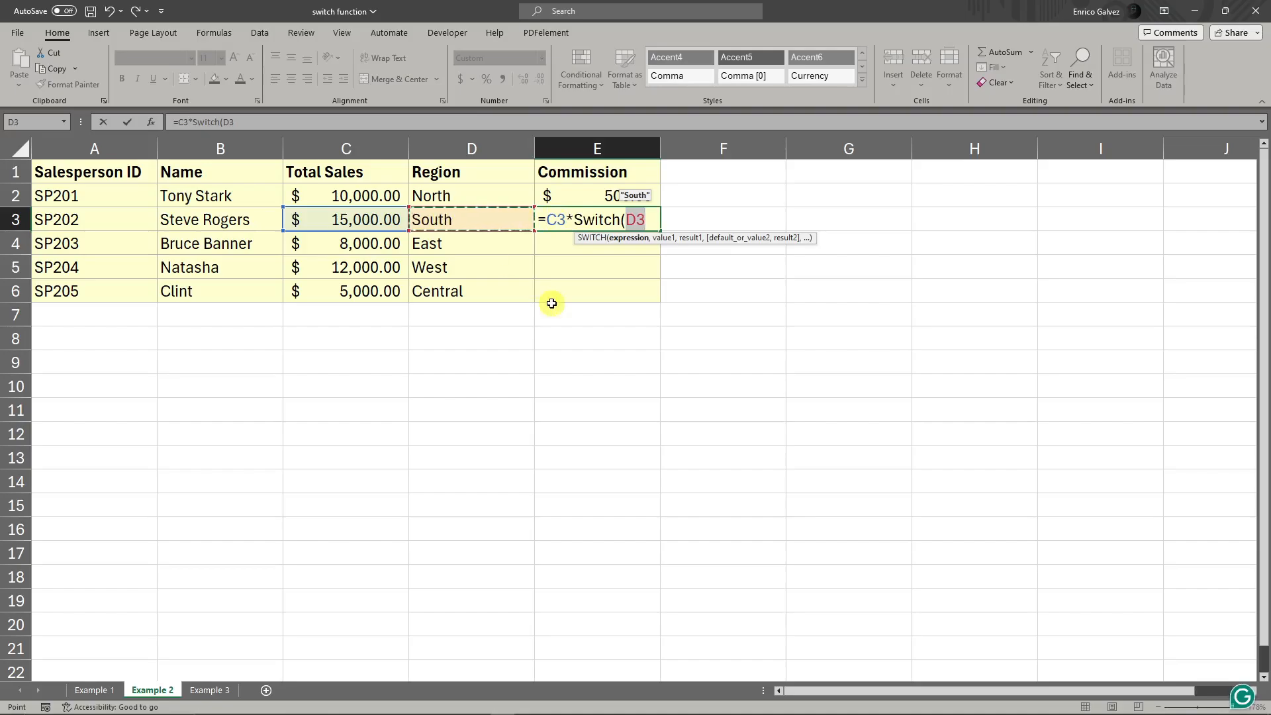
type(",")
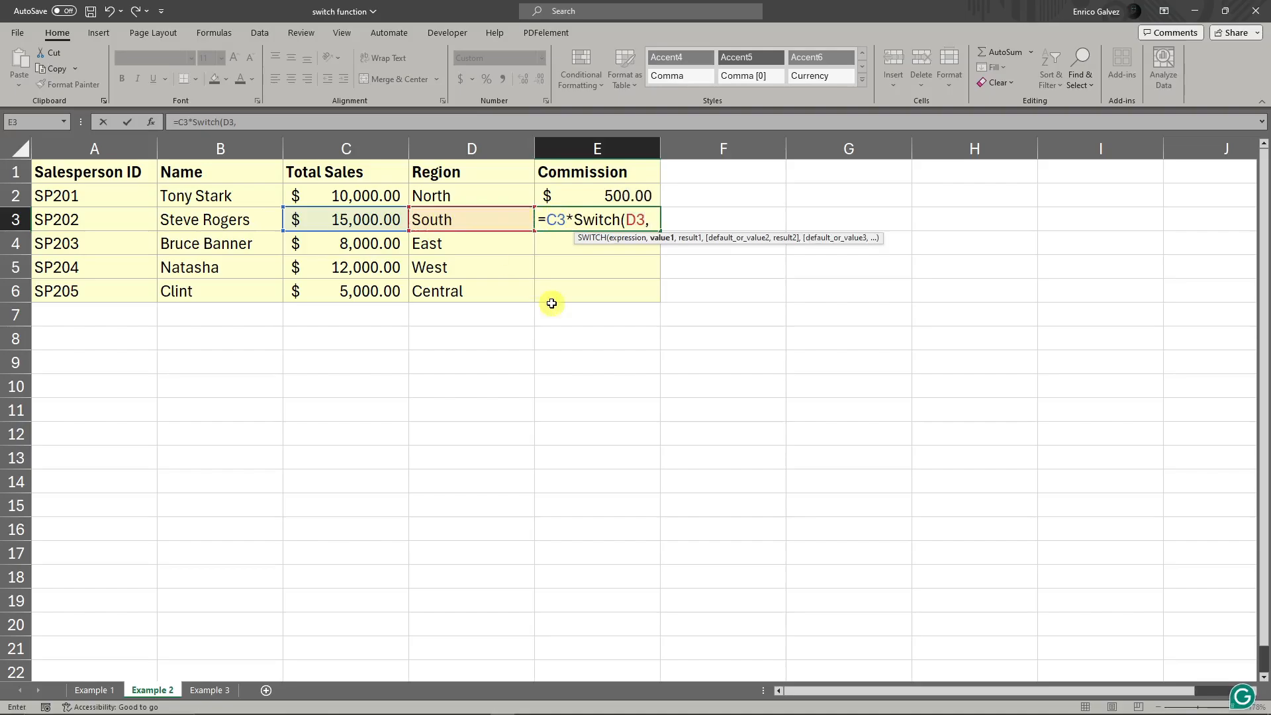
Step: Complete the E3 SWITCH arguments with "North" 0.05, "South" 0.06, "East" 0.04, "West" 0.055 and the default 0
type("\"North\". 0.05")
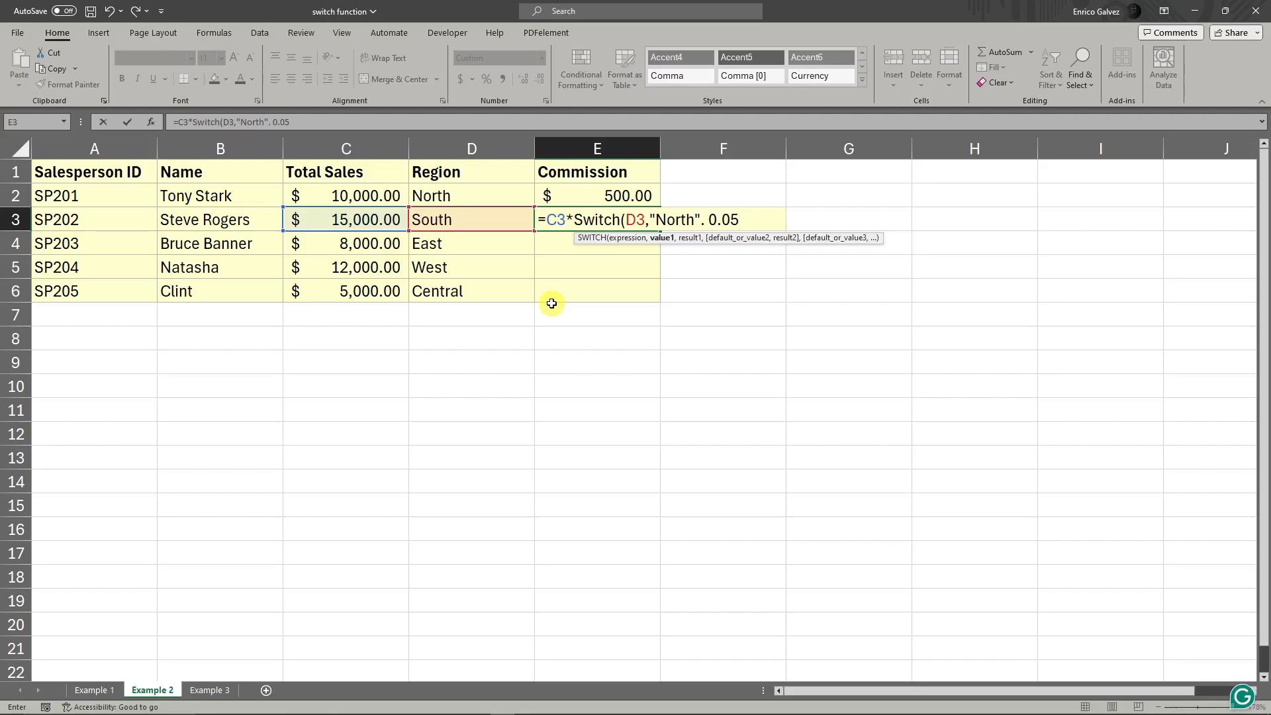
key("BackSpace")
key("BackSpace")
key("BackSpace")
key("BackSpace")
key("BackSpace")
type(",")
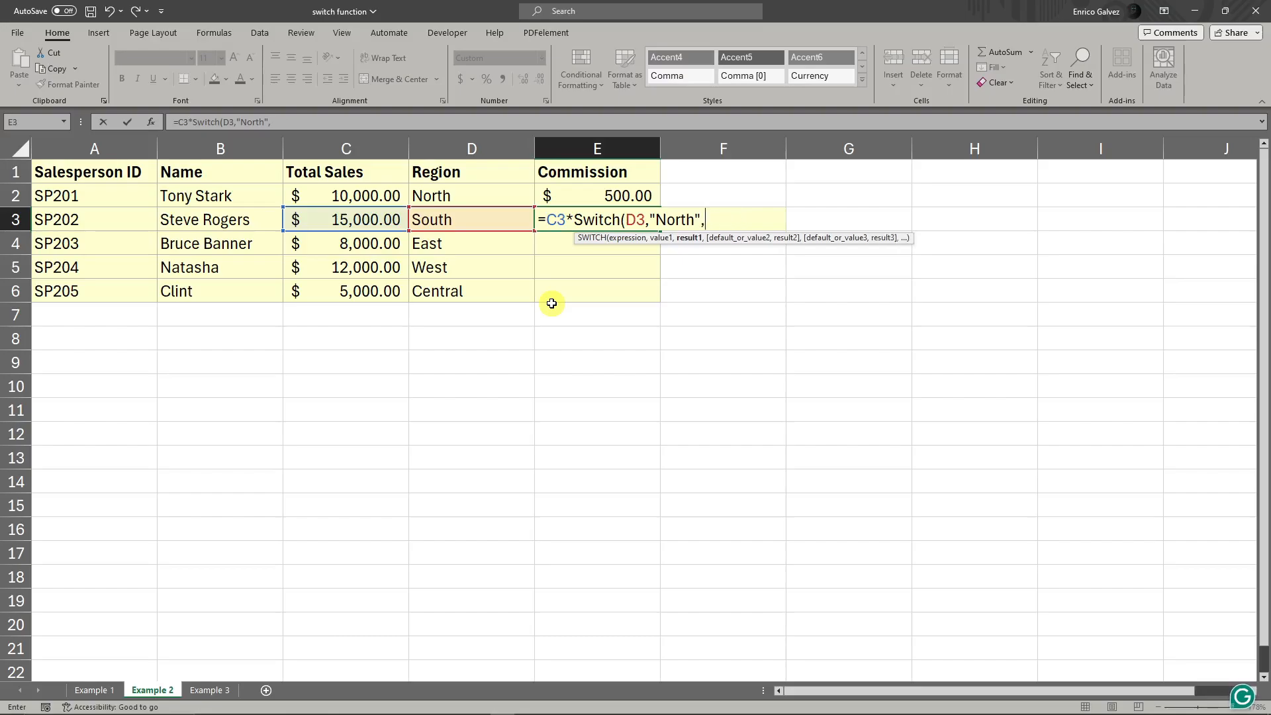
type("0.05,")
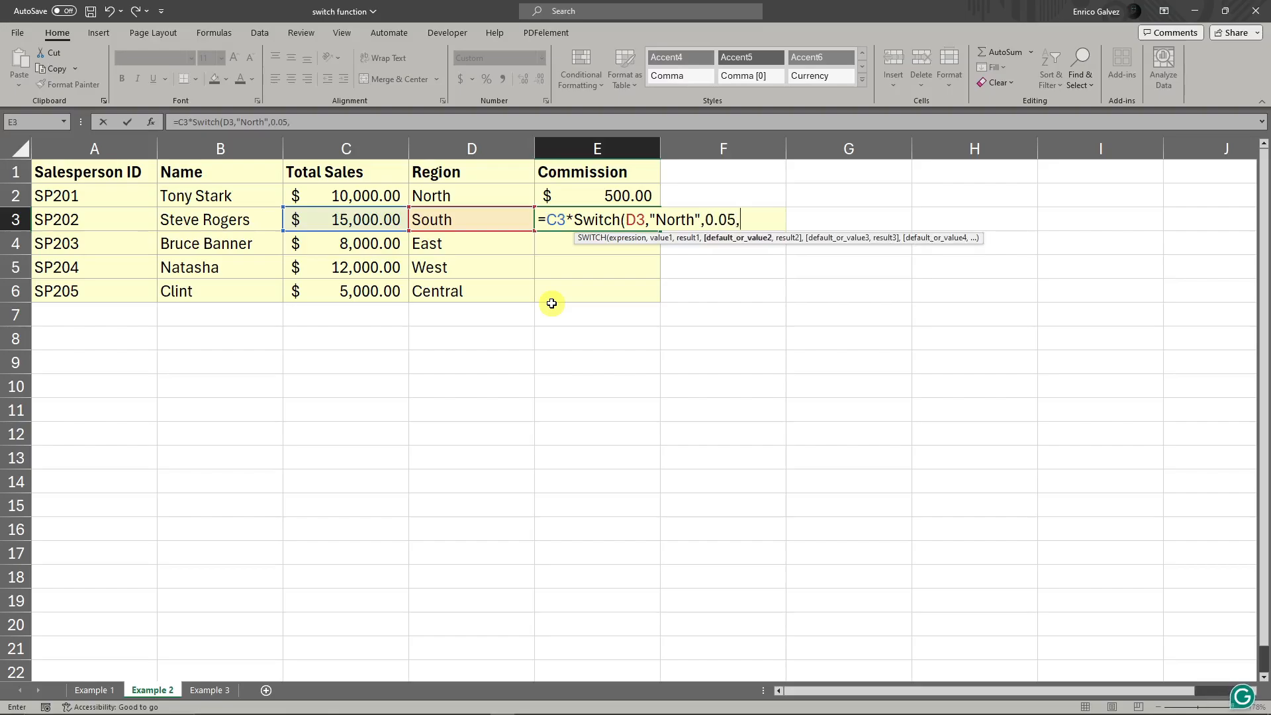
type("\"South\",")
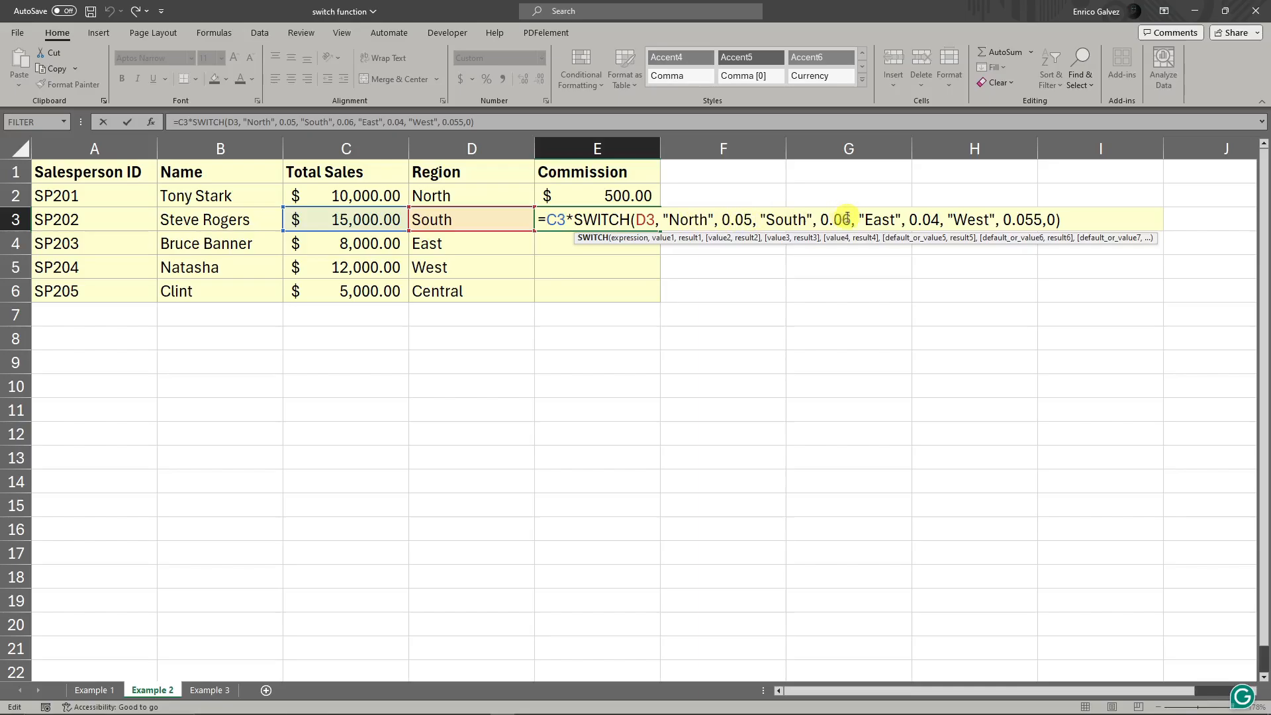
Step: Commit the commission formula in E3 and fill it down through E6
left_click(844, 288)
left_click(642, 221)
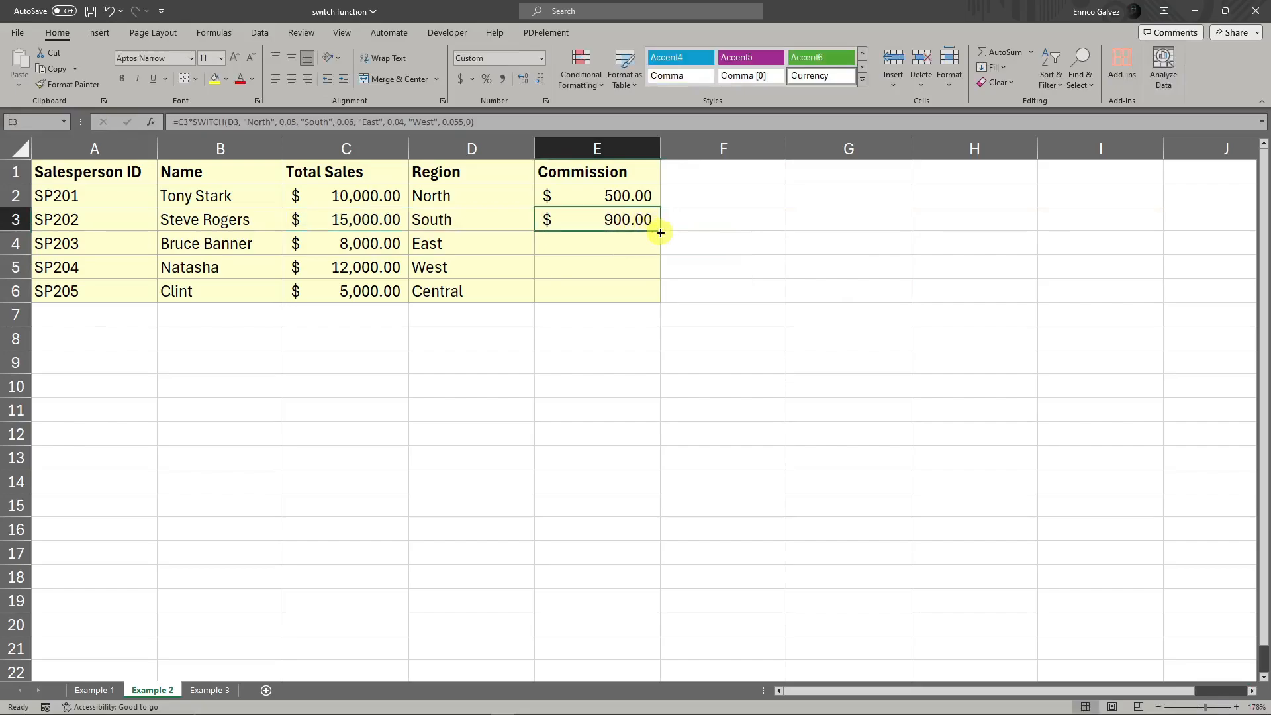
left_click_drag(660, 231, 654, 292)
left_click(782, 253)
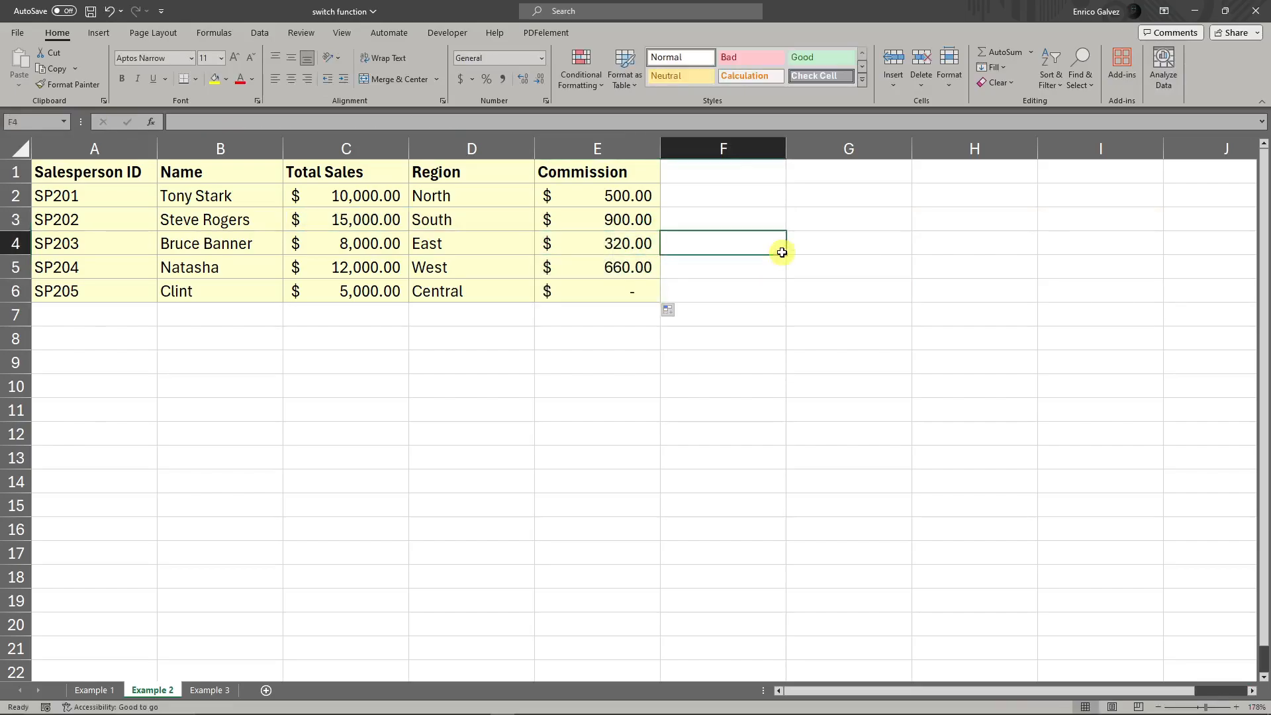
Step: Examine the filled commission formulas in E4 to E6, including the region rates and the default argument
left_click(638, 290)
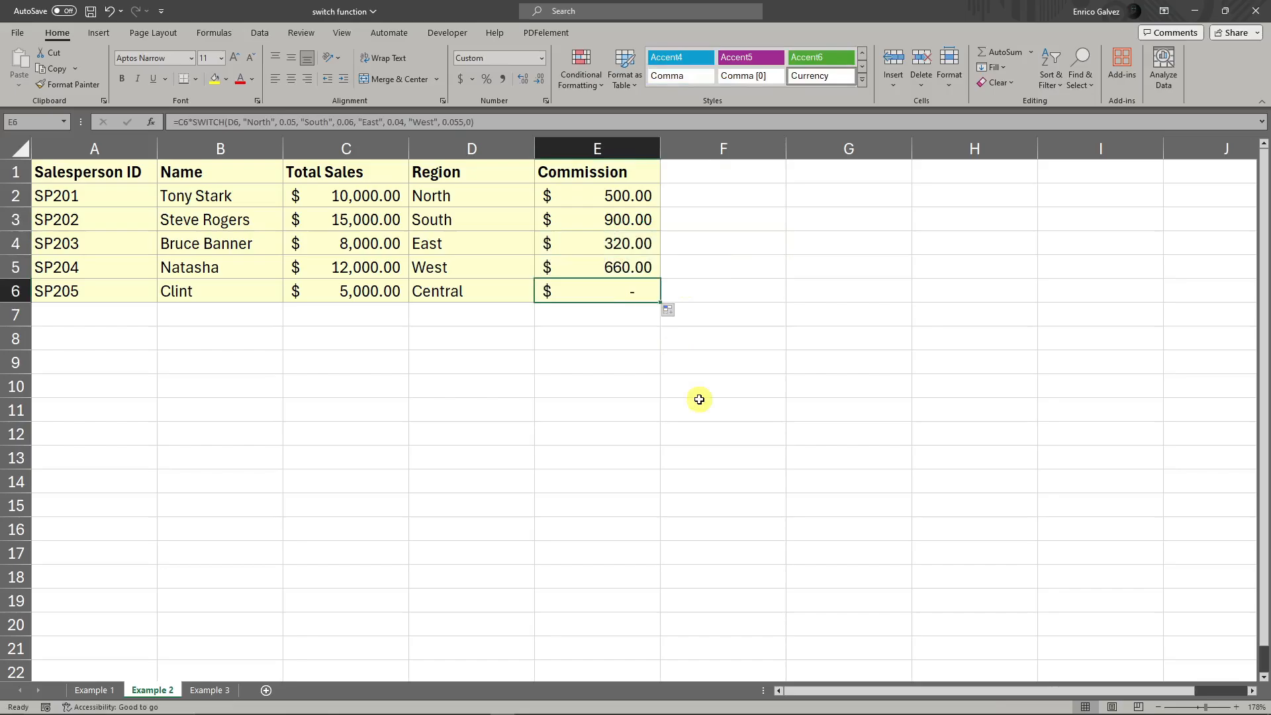
double_click(625, 244)
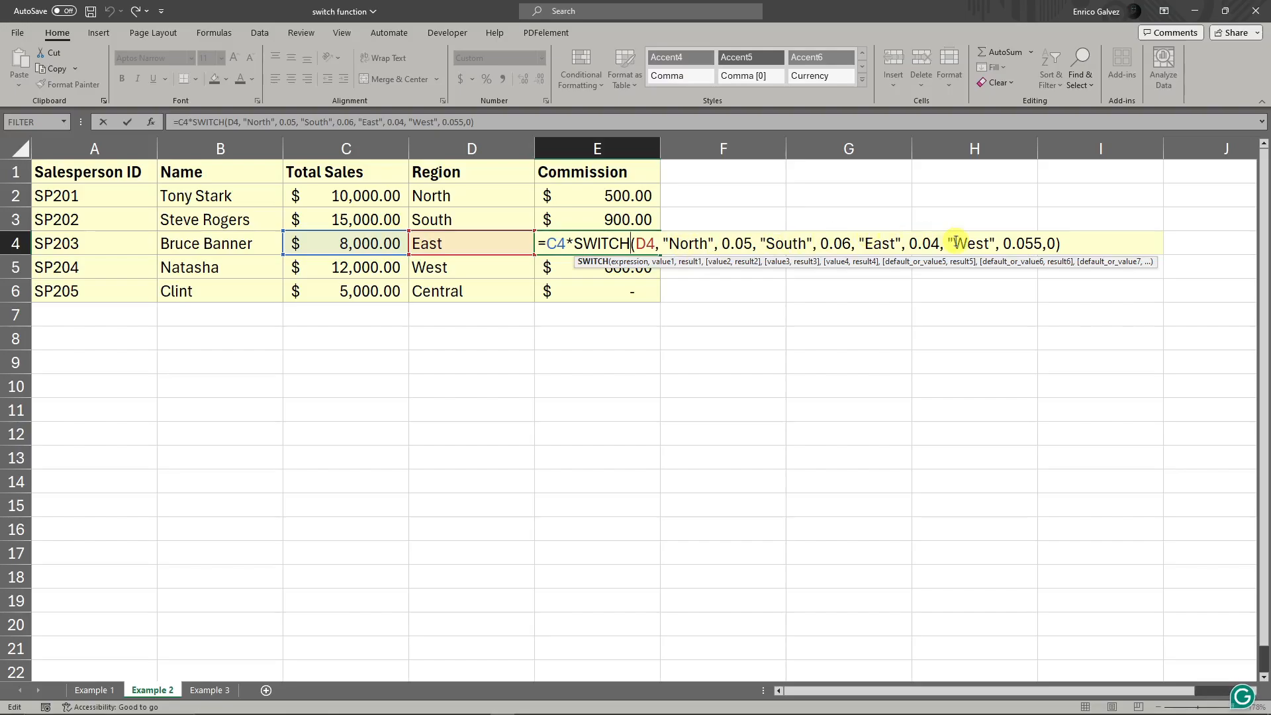
left_click(689, 332)
left_click(622, 295)
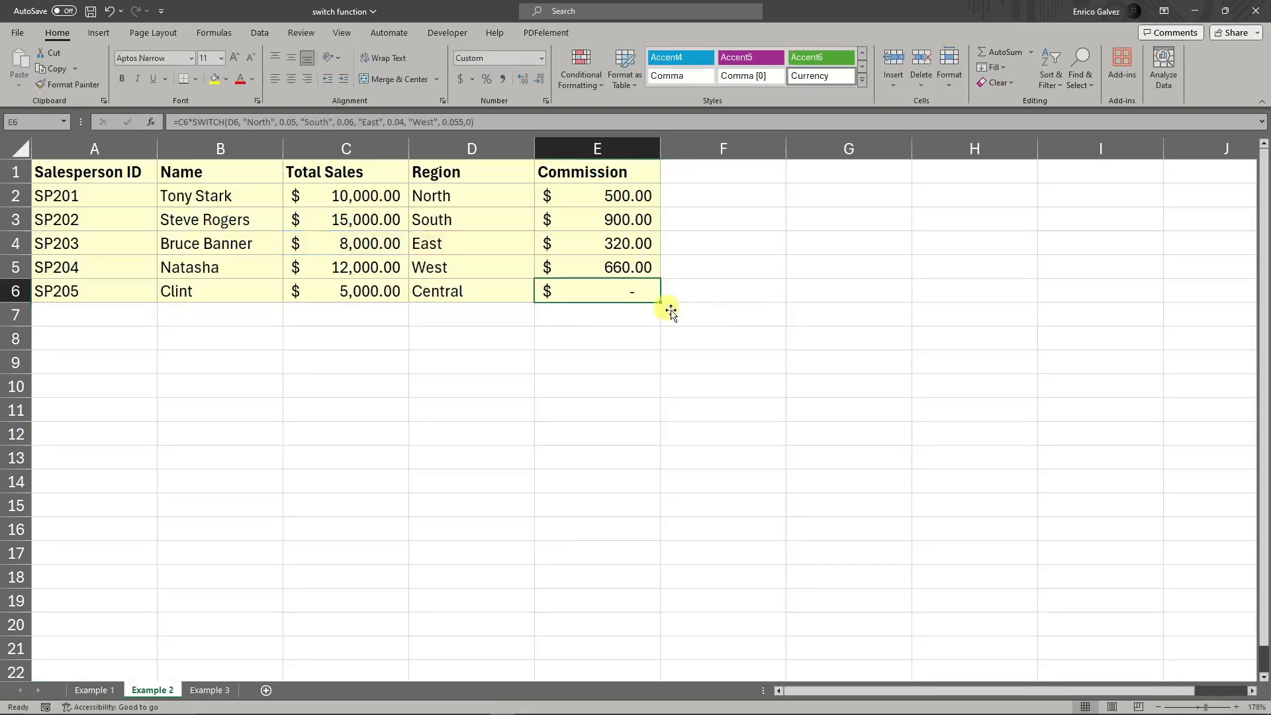
double_click(647, 268)
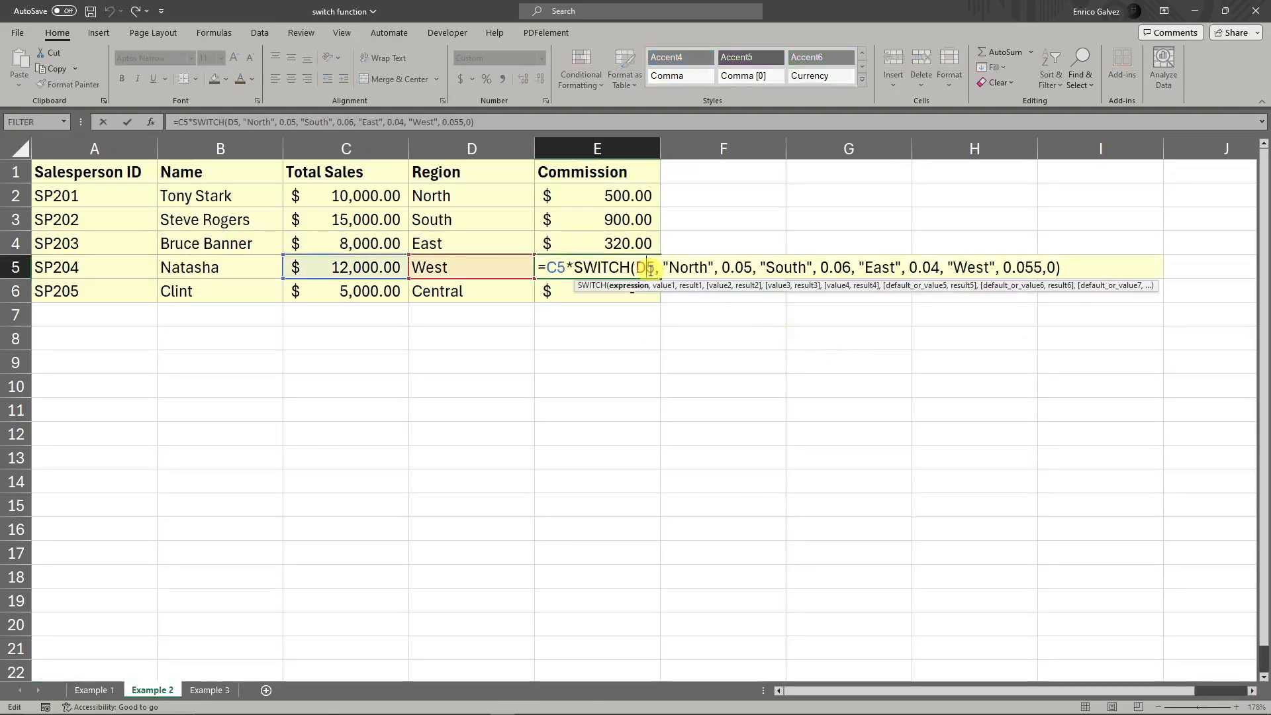
left_click(1055, 268)
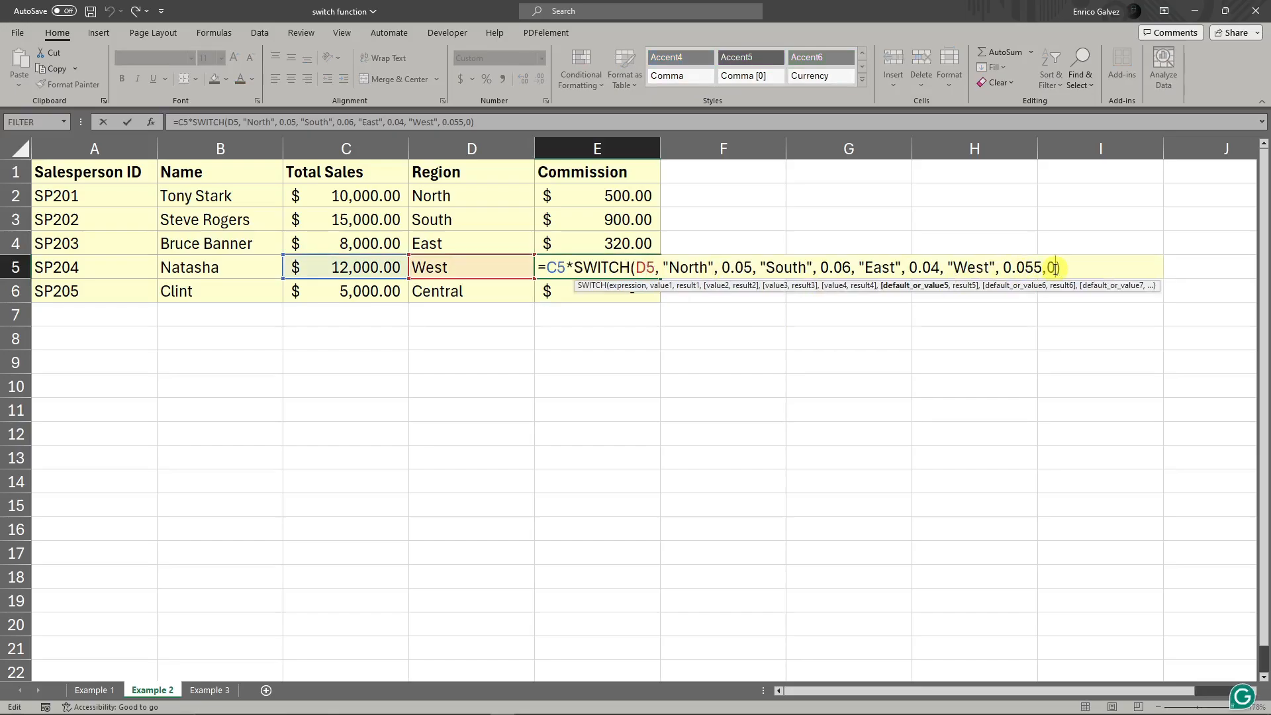
left_click(773, 371)
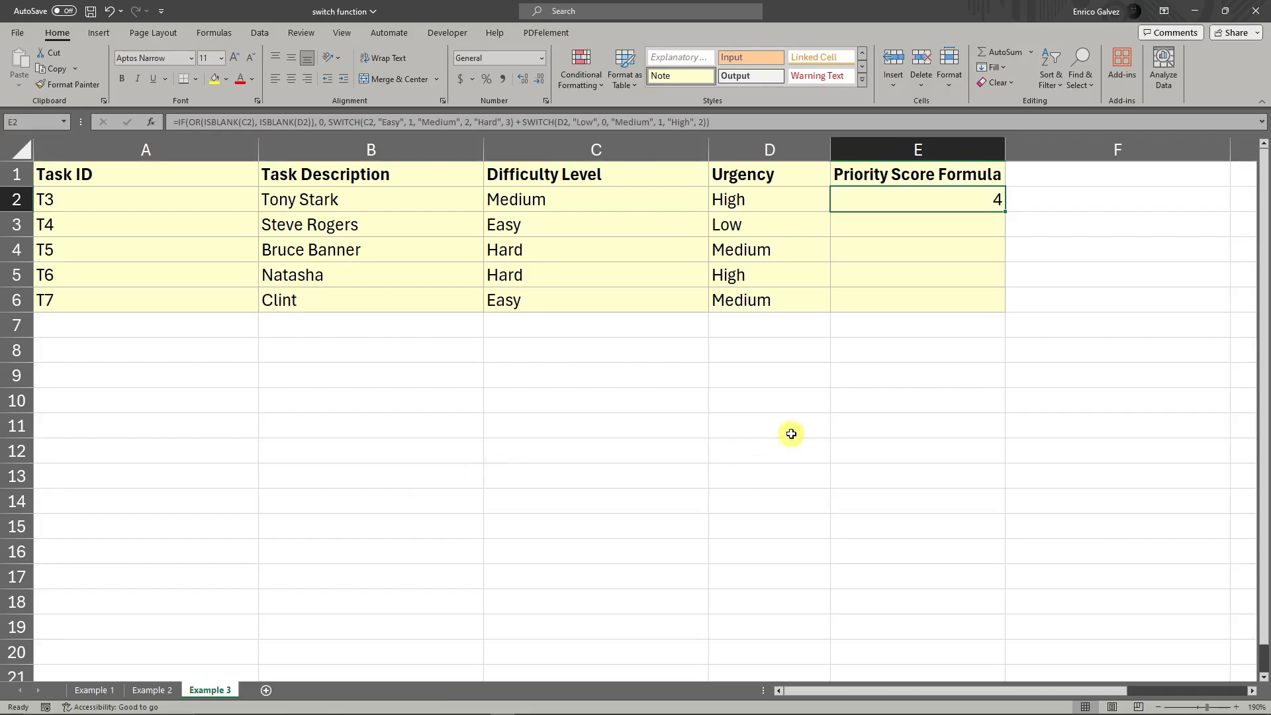
Step: On the Example 3 sheet, examine the priority score formula in E2 combining IF, OR, ISBLANK and two SWITCH functions
left_click(806, 352)
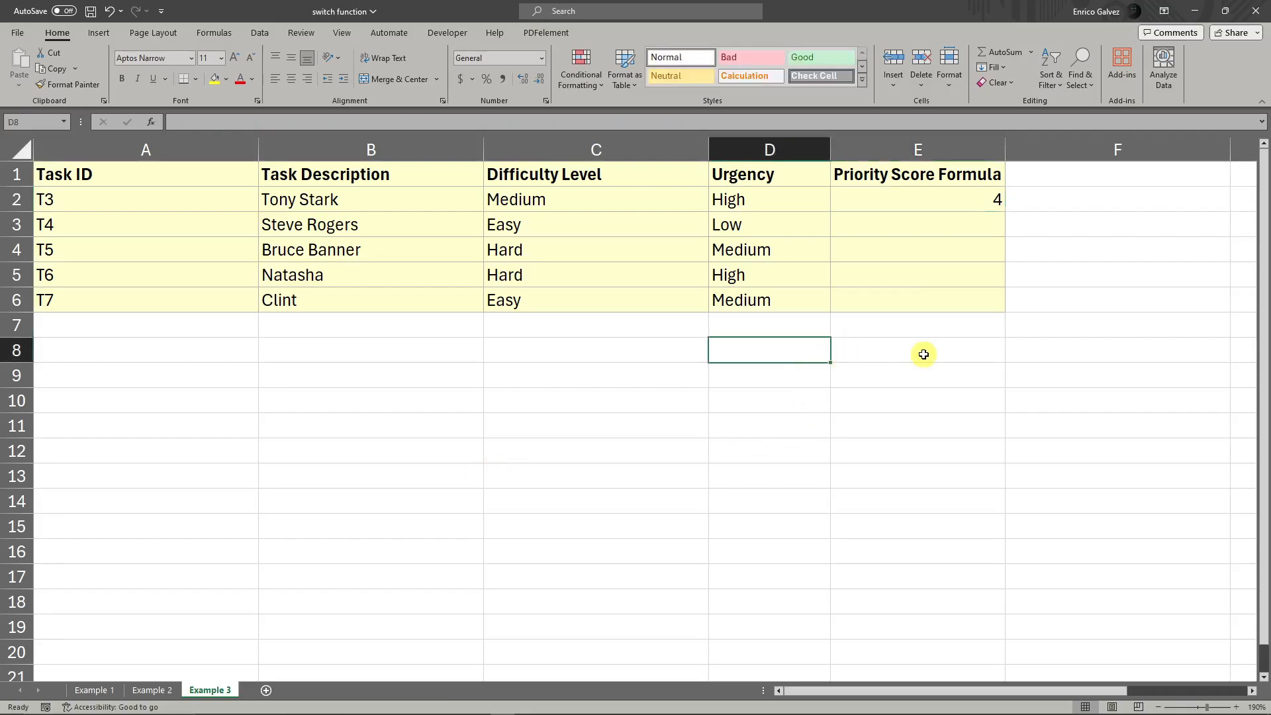
left_click(970, 209)
double_click(970, 209)
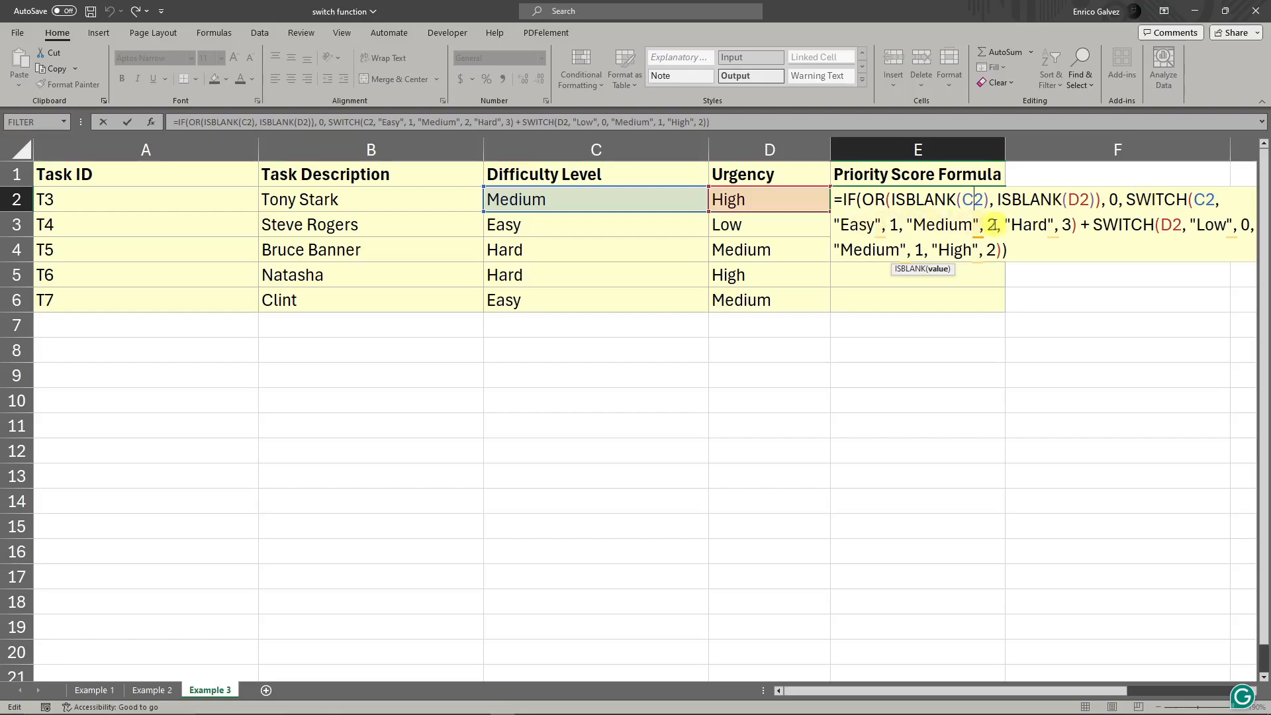
left_click(1066, 349)
Step: Fill the priority score formula from E2 down through E6
left_click(979, 224)
left_click(996, 194)
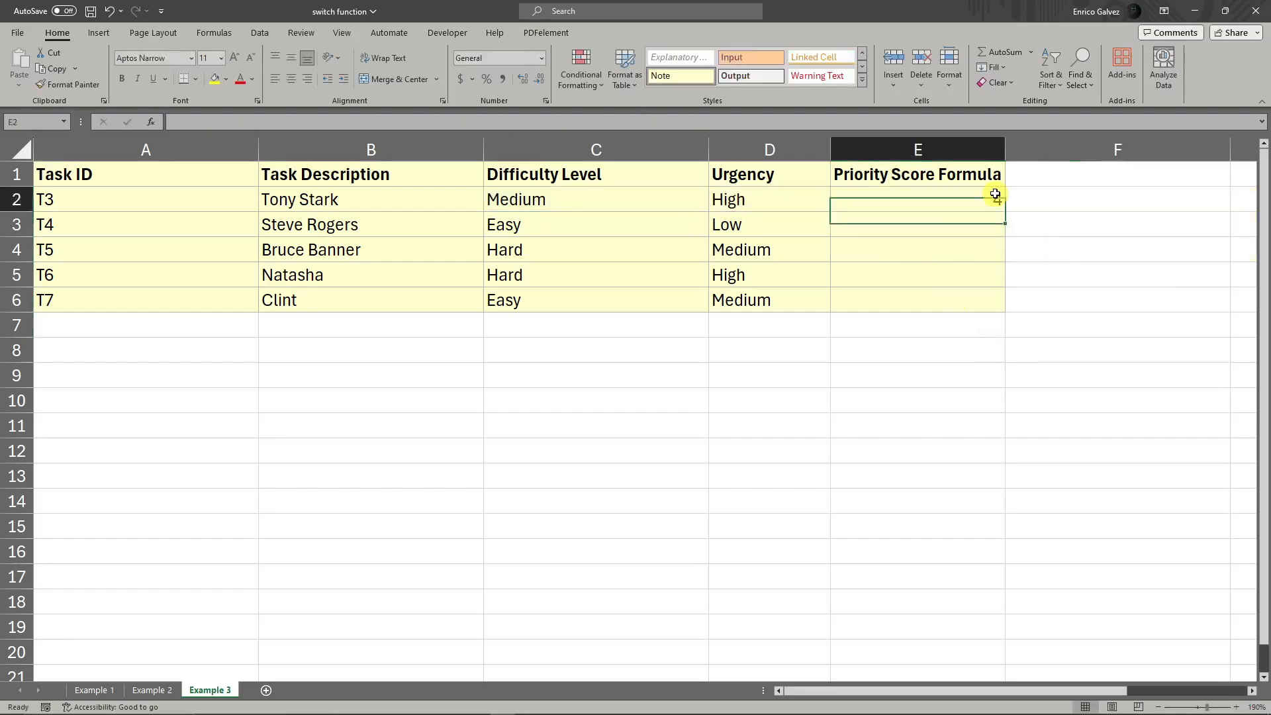
left_click_drag(1007, 214, 996, 301)
left_click(1100, 255)
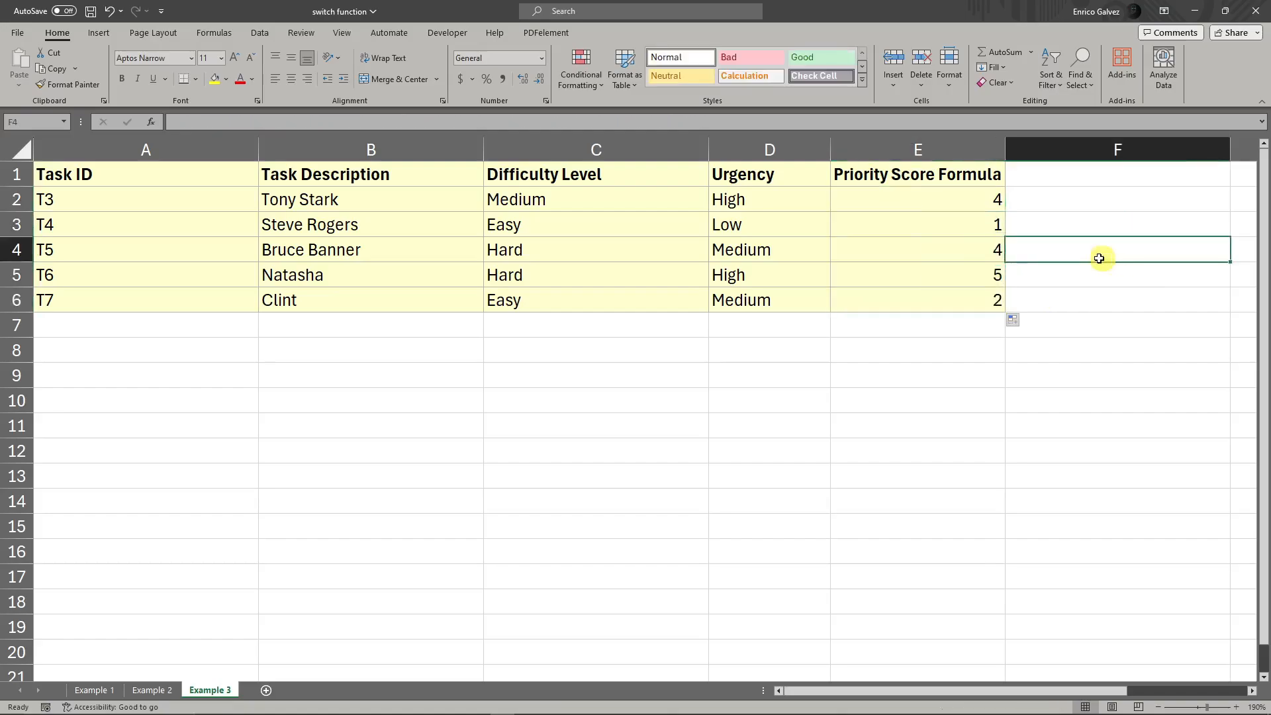
Step: Examine how the difficulty and urgency entries for tasks T4 and T5 relate to their priority scores, including the C2:D6 inputs
left_click(749, 233)
left_click(619, 229)
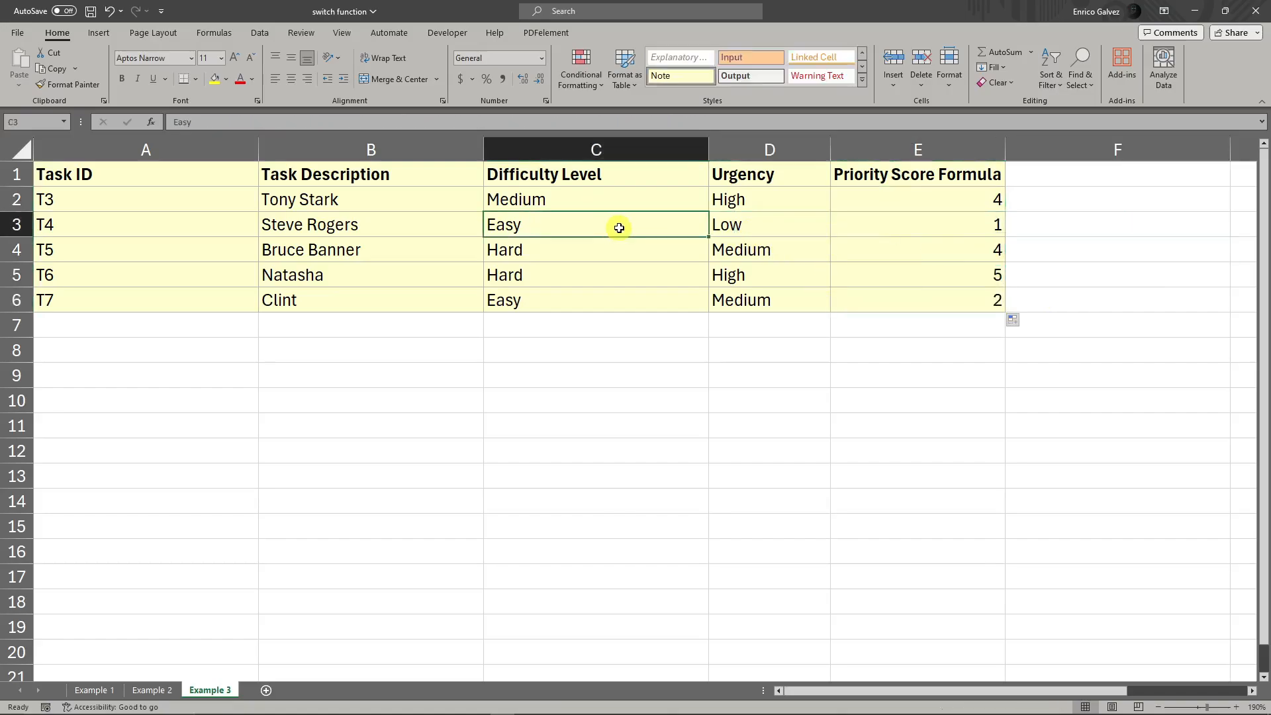
left_click(939, 229)
left_click(754, 249)
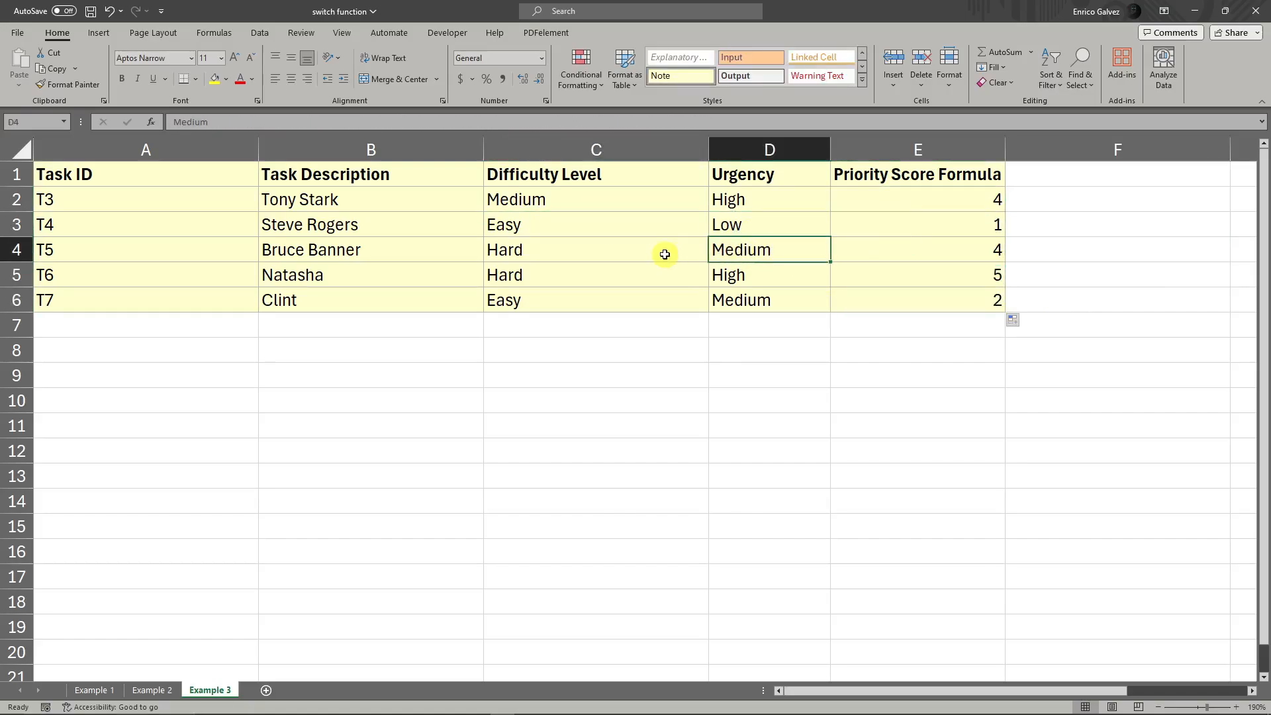
left_click(660, 252)
left_click(885, 252)
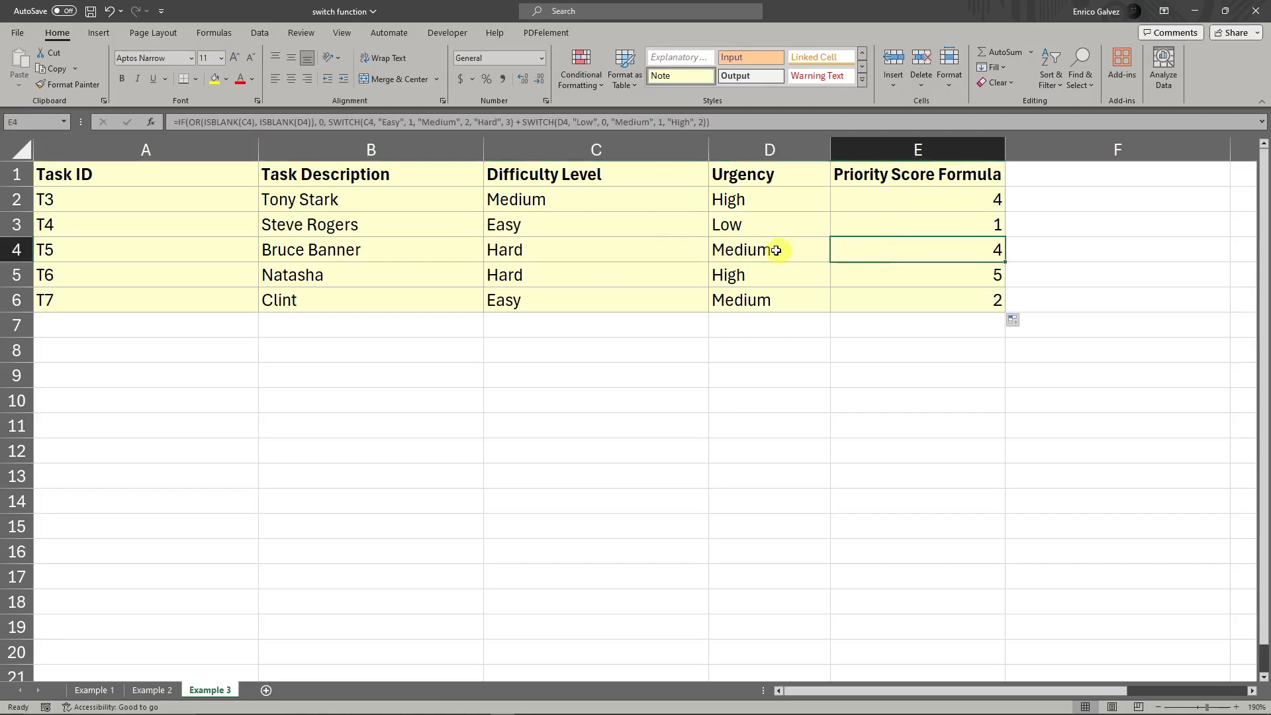
mouse_move(645, 204)
left_mouse_down()
mouse_move(812, 317)
mouse_move(646, 208)
left_mouse_up()
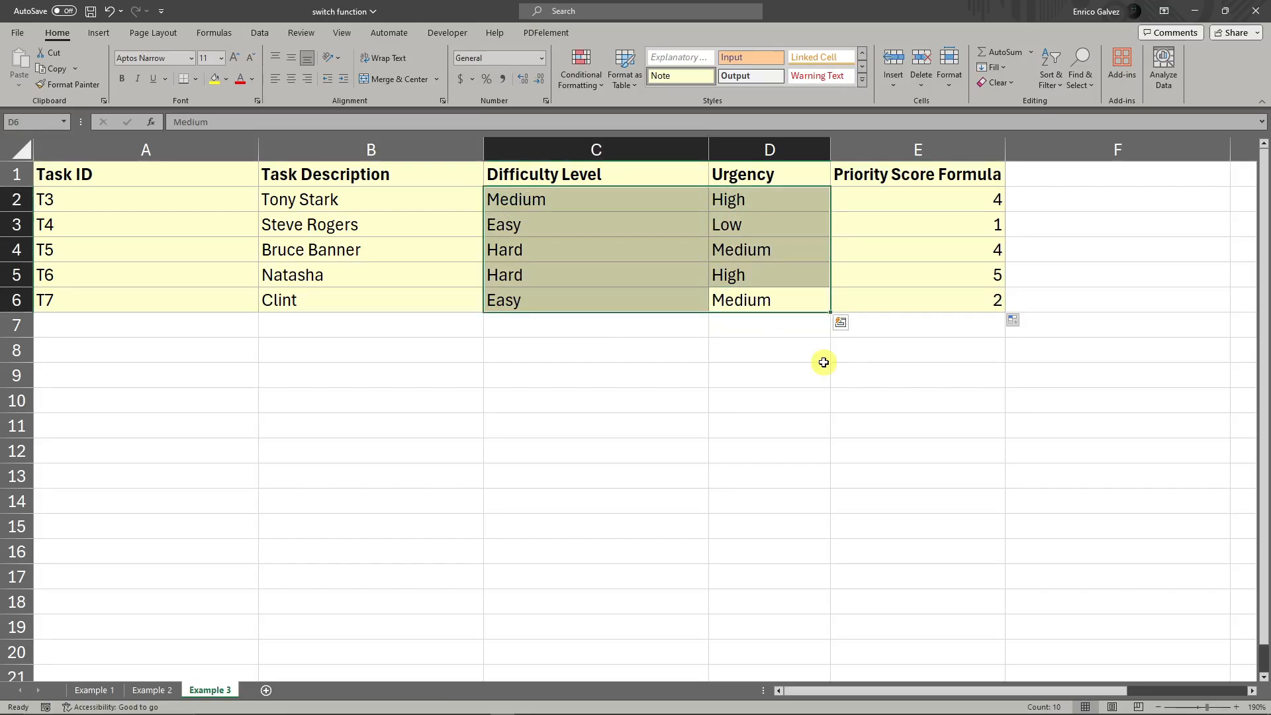
left_click(579, 323)
Step: Set the urgency of task T6 in D5 to Low and check its priority score in E5
left_click(734, 278)
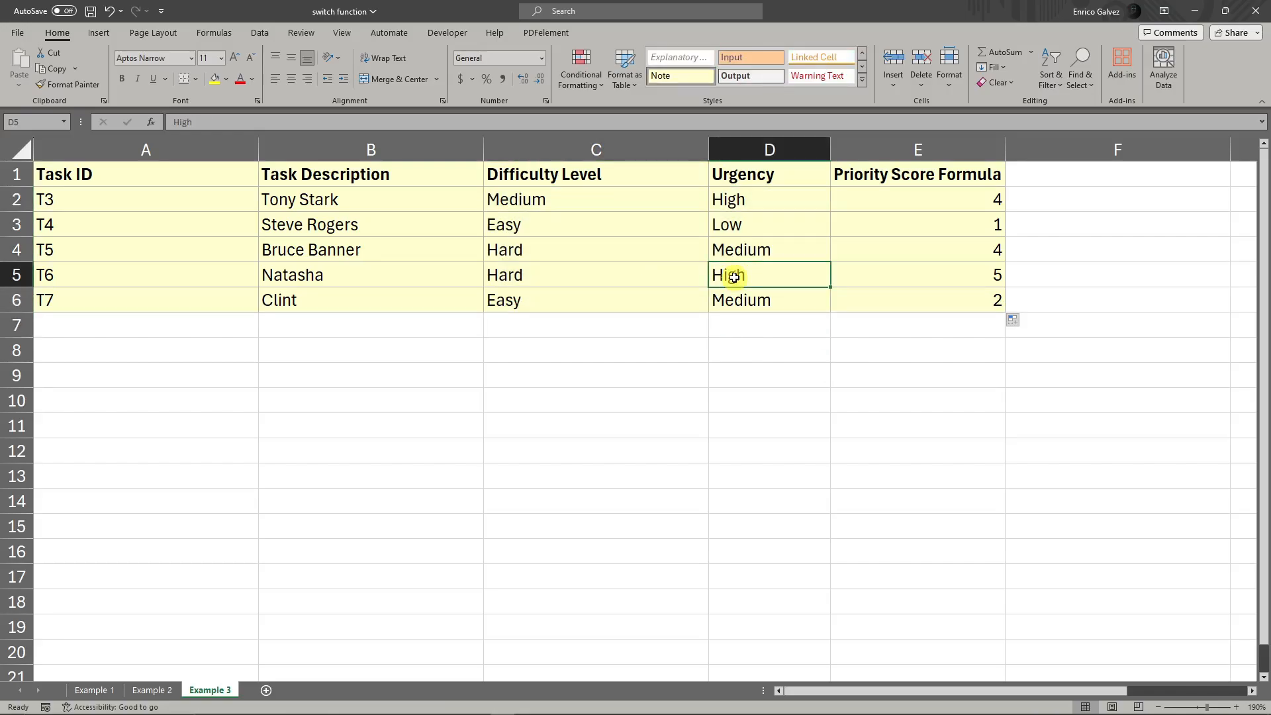
type("Low")
key("Return")
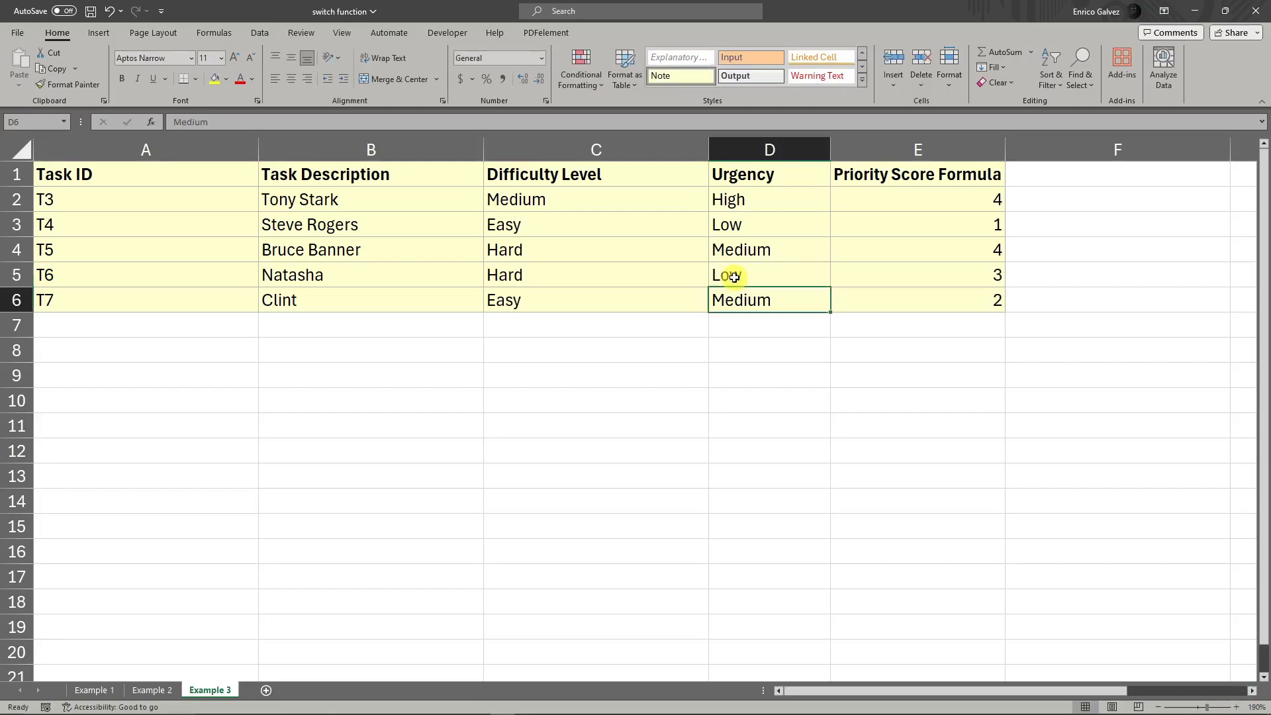
left_click(924, 273)
Step: Set the difficulty level of task T5 in C4 to Easy, without stray characters, and check its priority score in E4
left_click(668, 247)
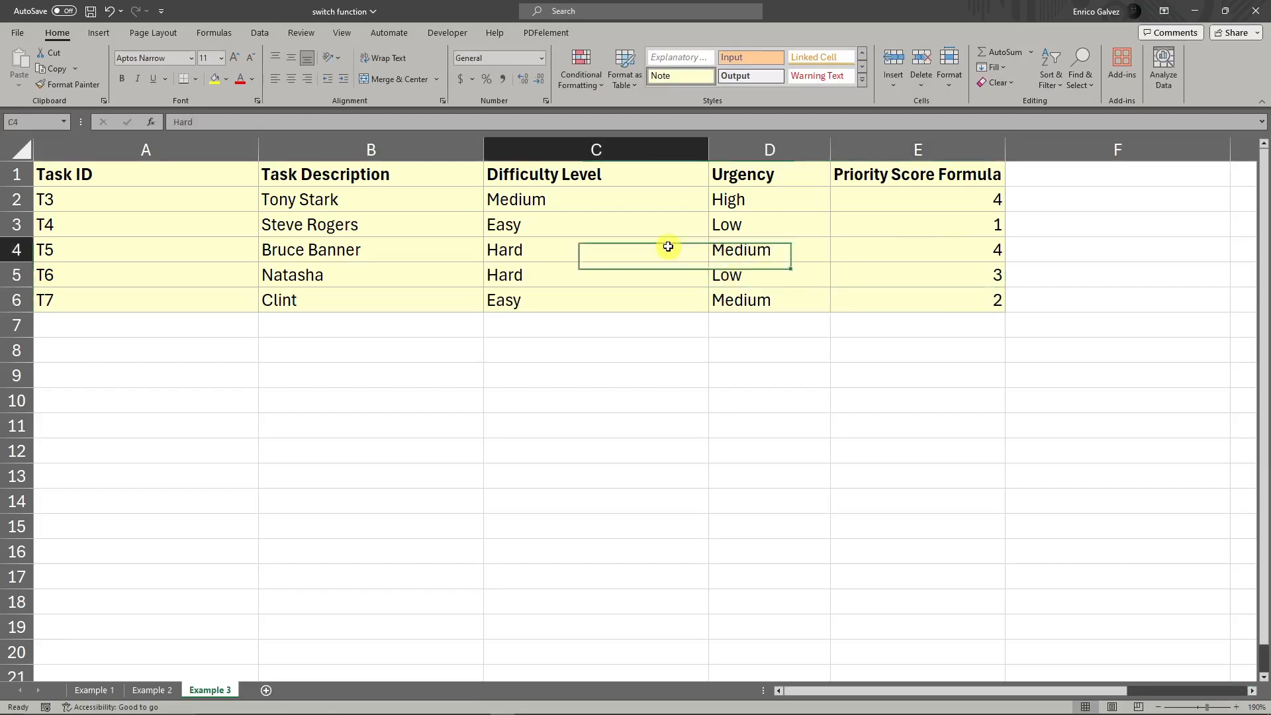
type("Easy")
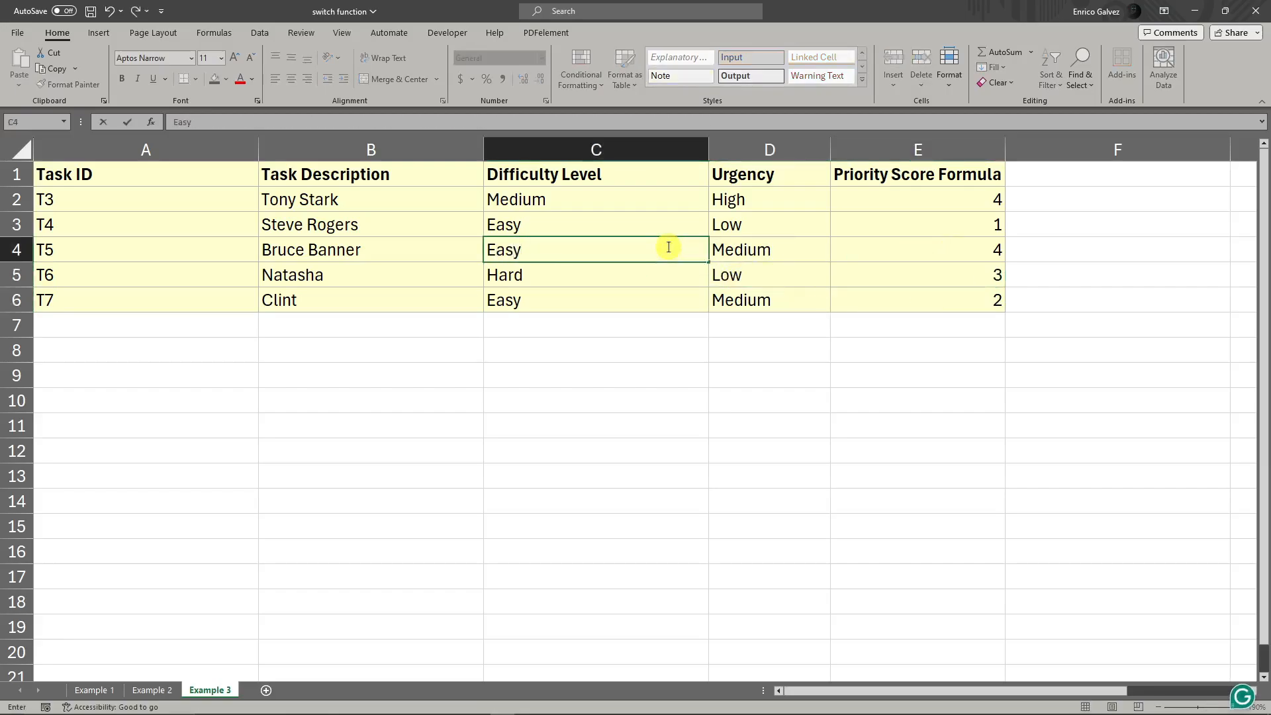
type("u\\")
key("Return")
left_click(668, 247)
double_click(592, 247)
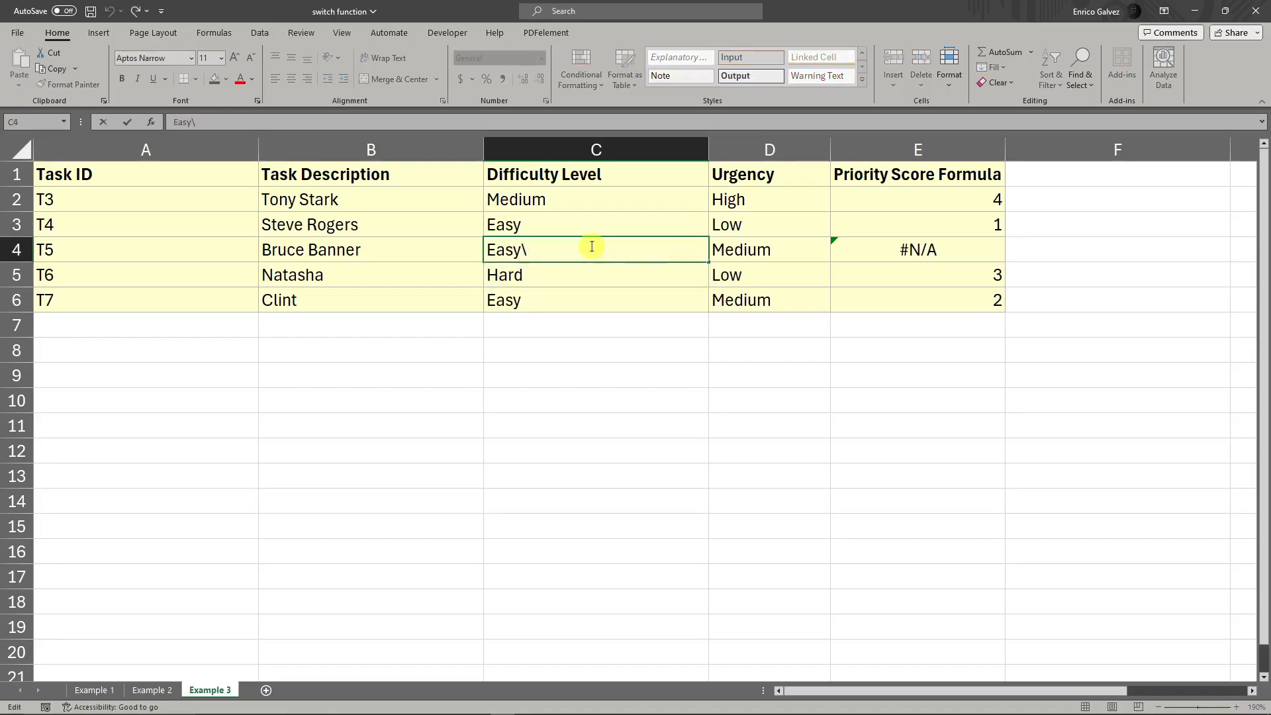
key("BackSpace")
key("Return")
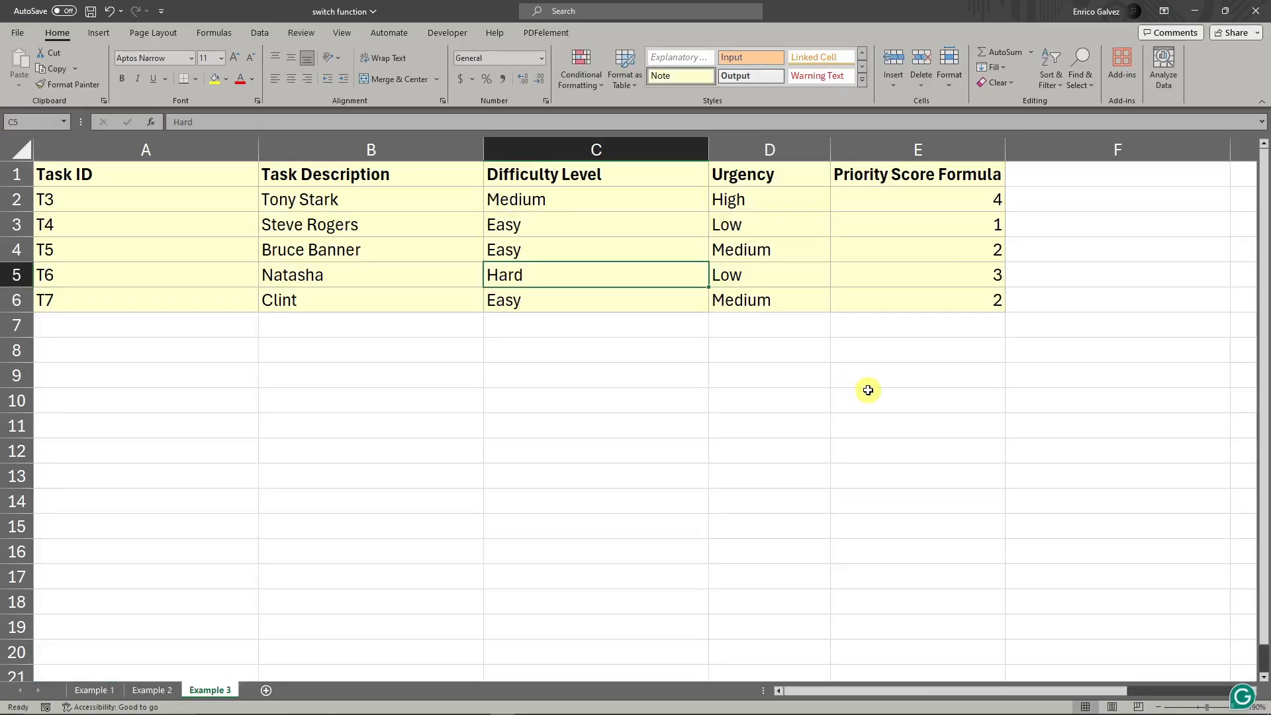
left_click(1003, 251)
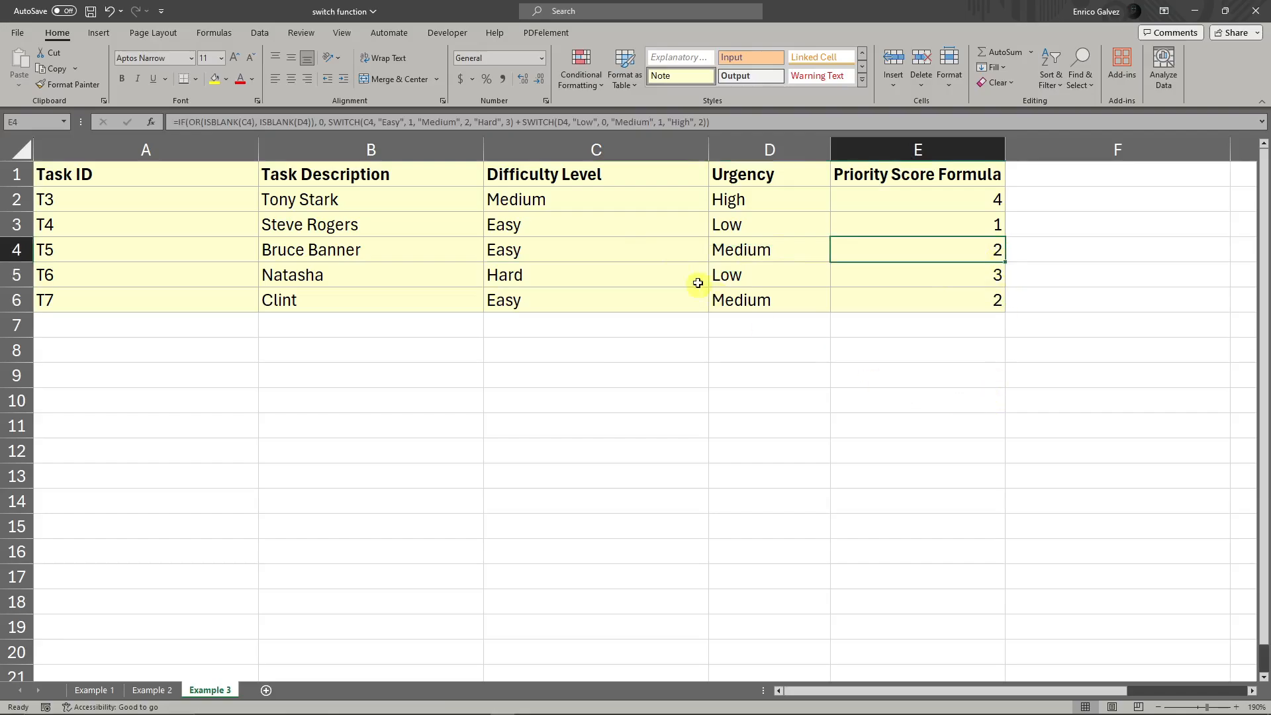
Step: Set the difficulty level of task T4 in C3 to Hard
left_click(653, 223)
type("Hard")
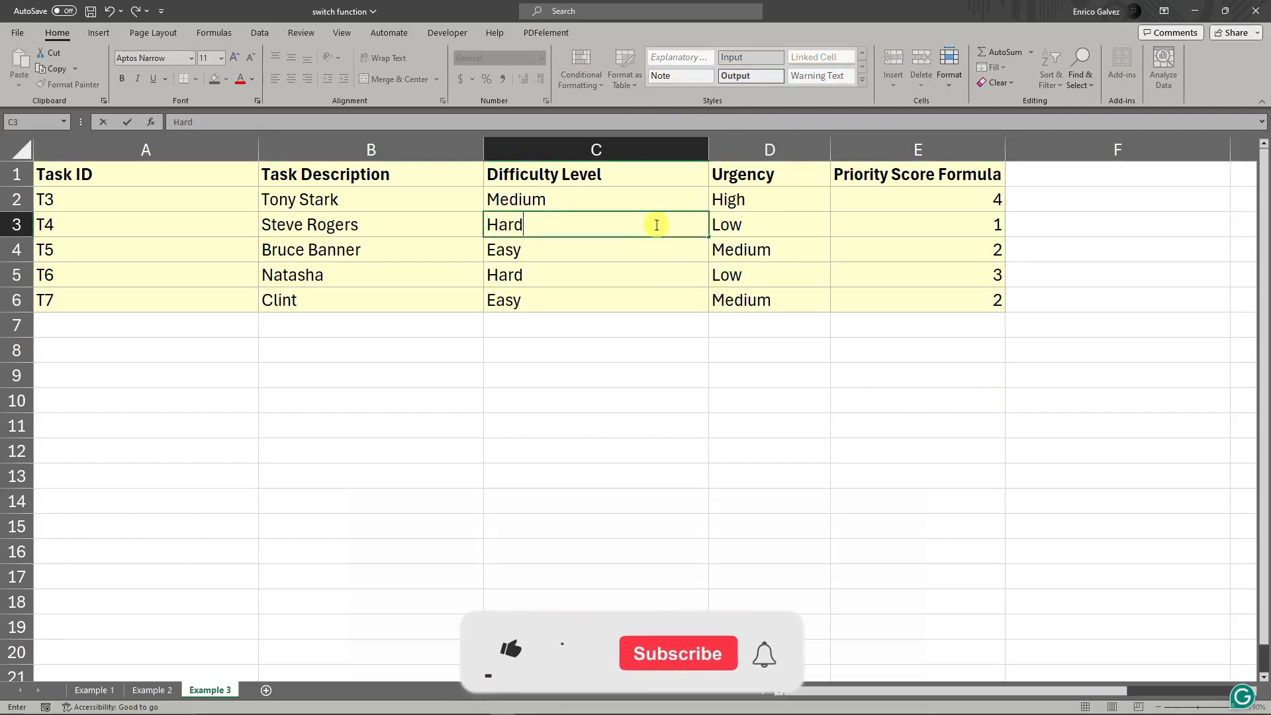
key("Return")
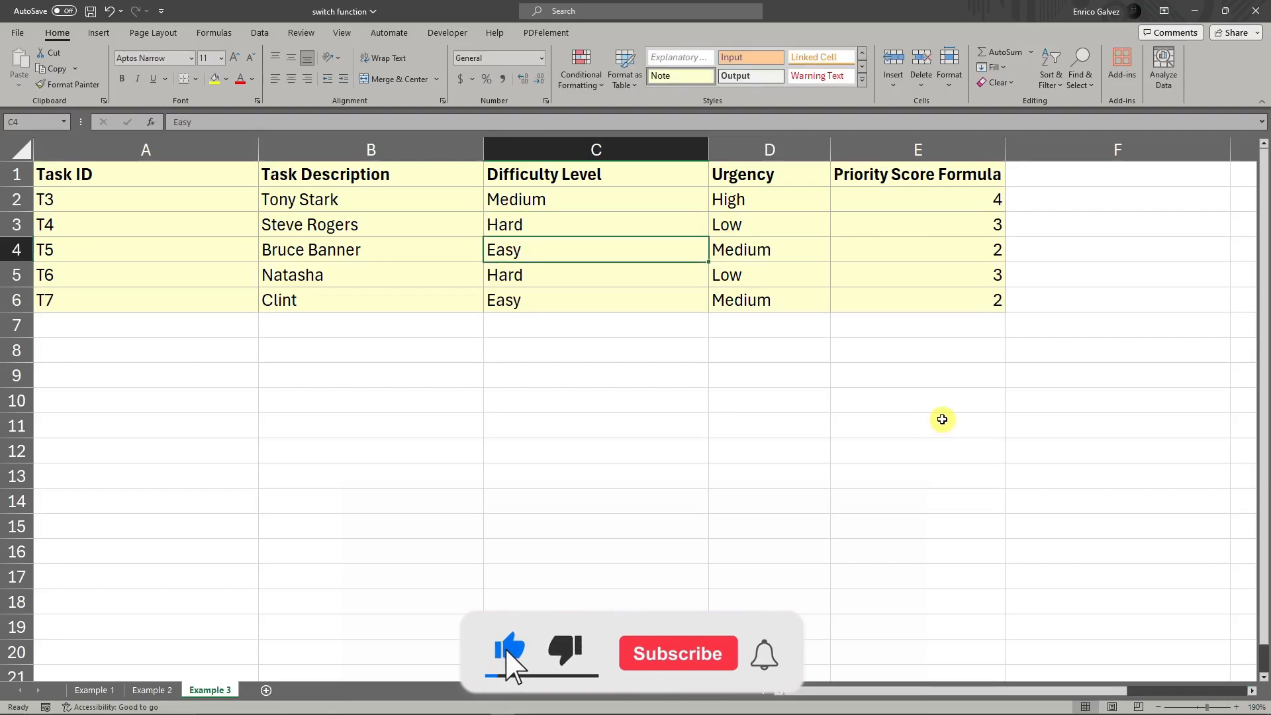